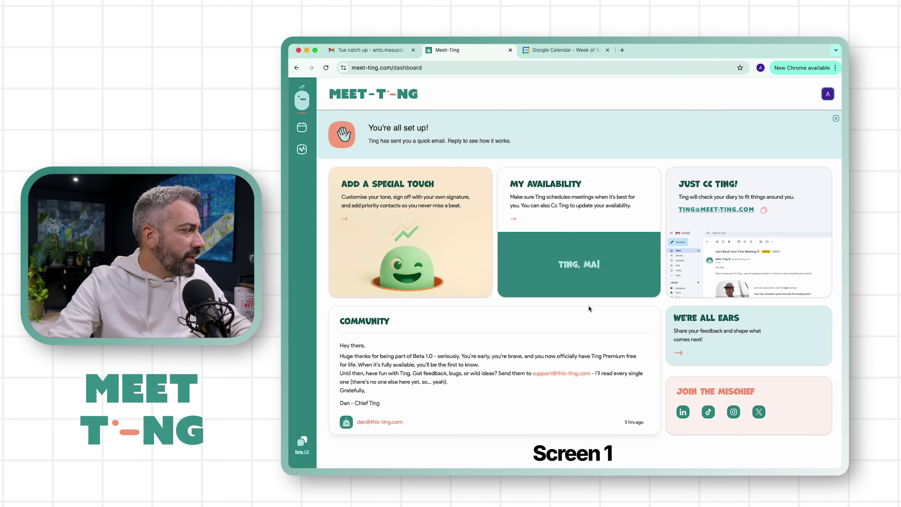
Show the Meet-Ting calendar for 14–20 Sept with the Consultant's availability preferences
left_click(302, 128)
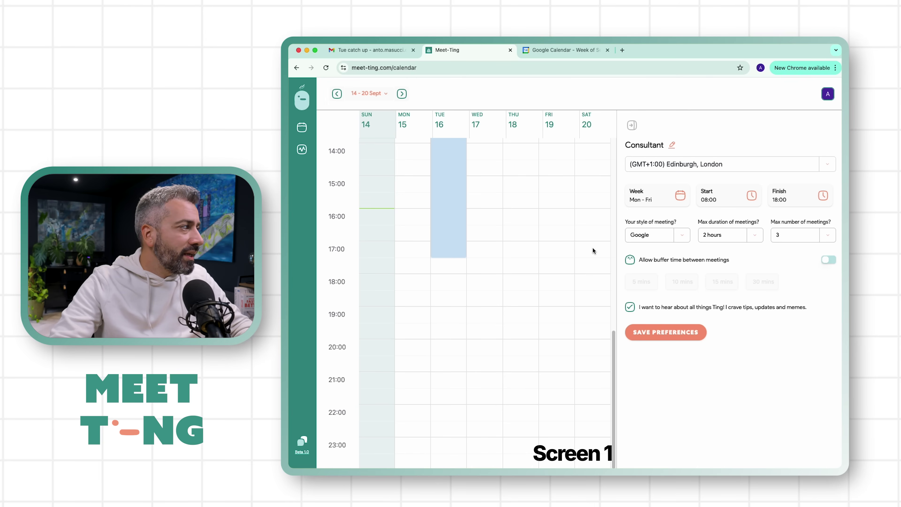
left_click(672, 146)
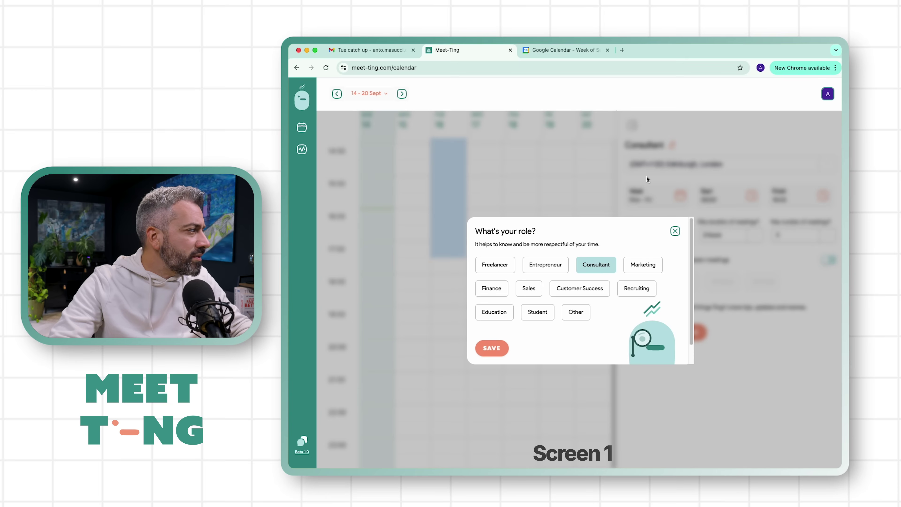
left_click(675, 232)
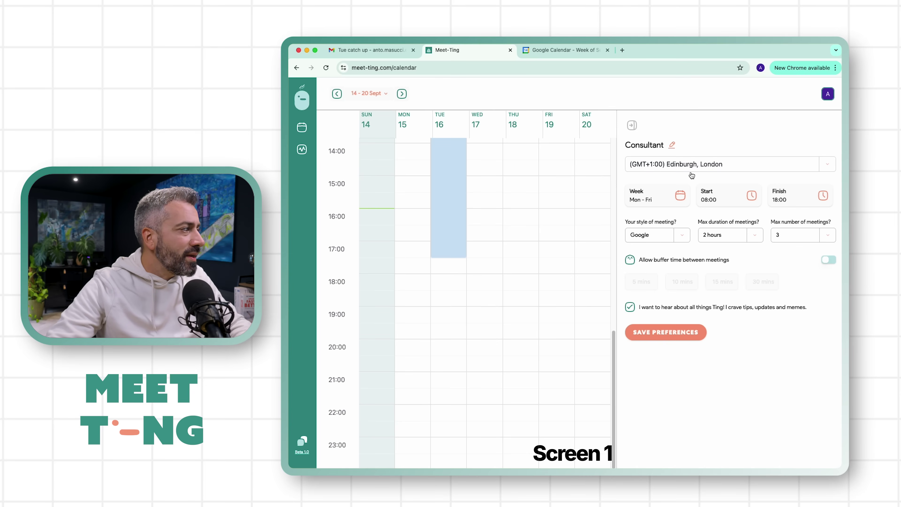
left_click(660, 197)
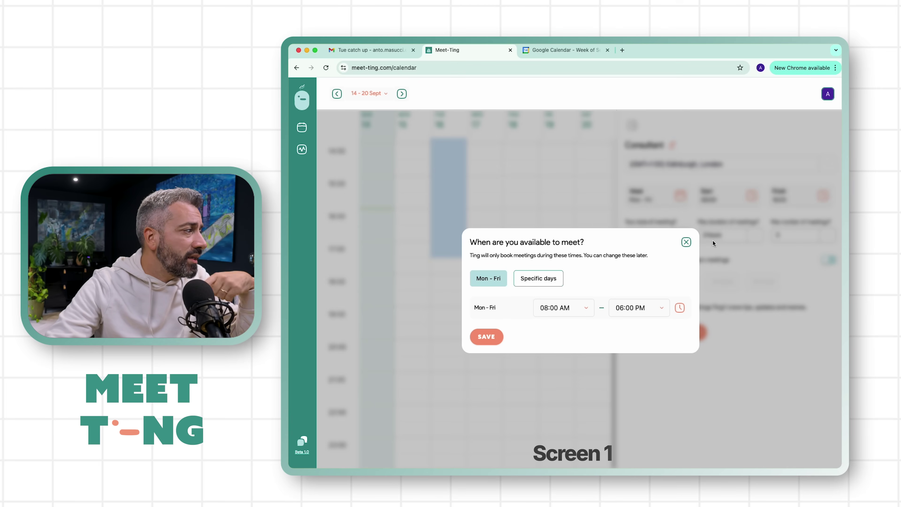
left_click(686, 242)
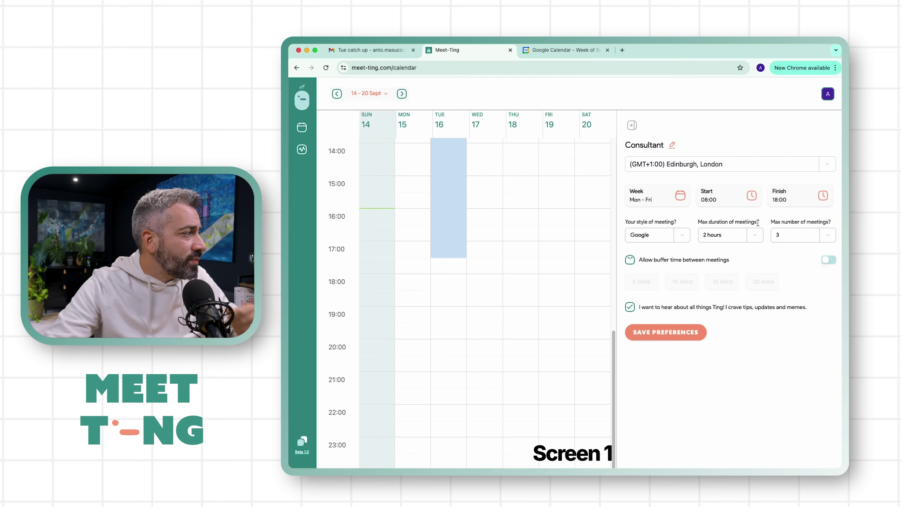
left_click(682, 235)
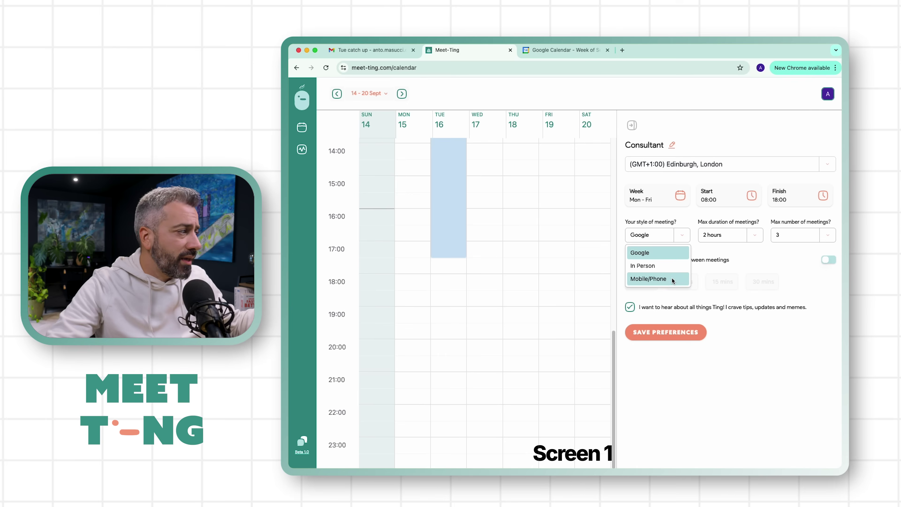
Keep Google as the meeting style and 2 hours as the maximum meeting duration
left_click(713, 247)
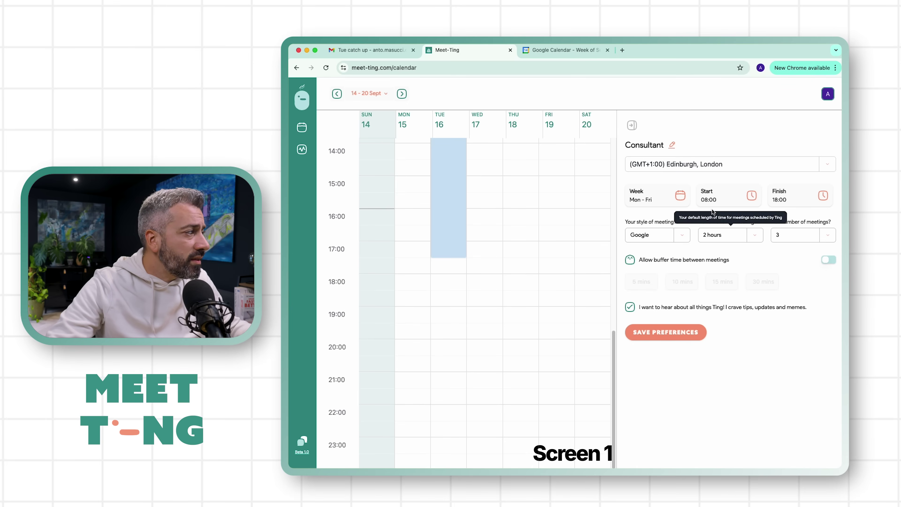
left_click(756, 236)
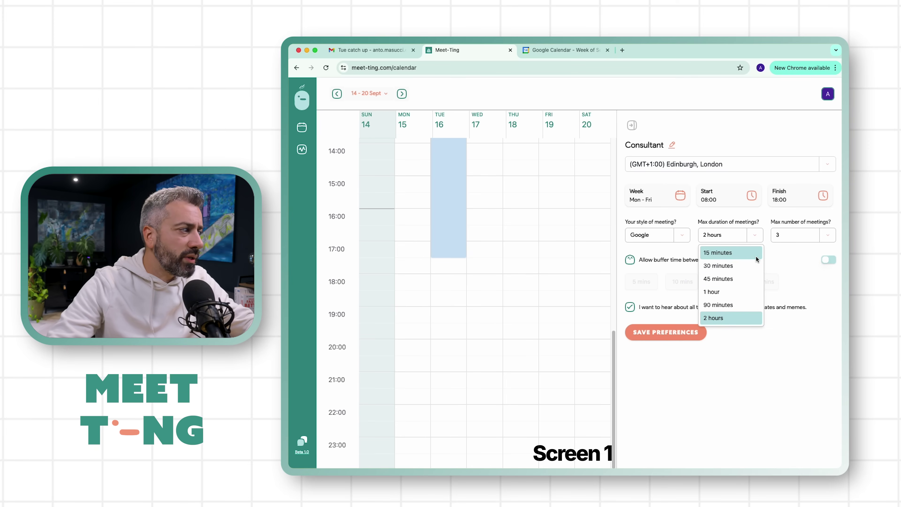
left_click(777, 261)
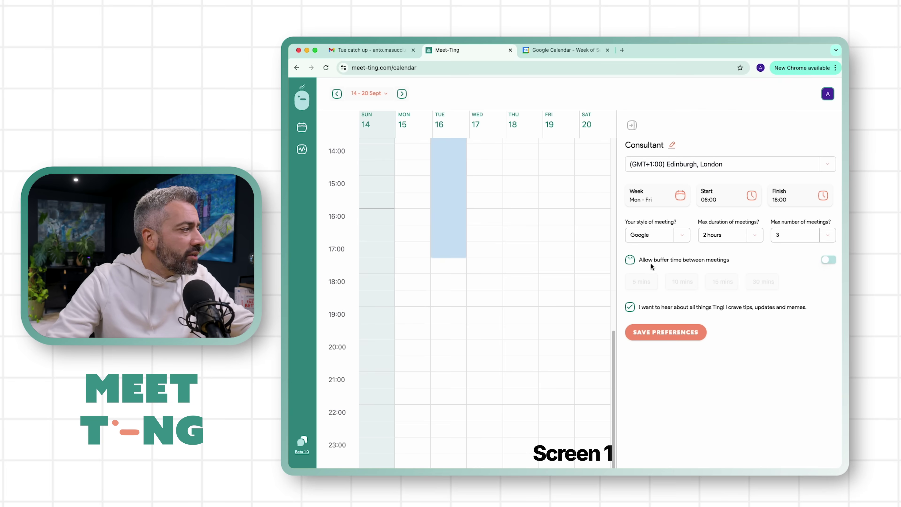
Leave buffer time between meetings switched off
left_click_drag(646, 262, 685, 261)
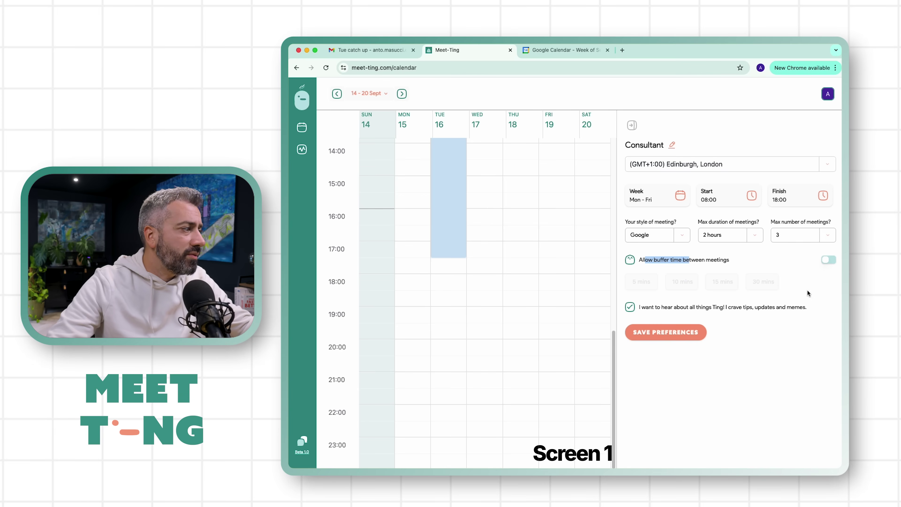
left_click(826, 260)
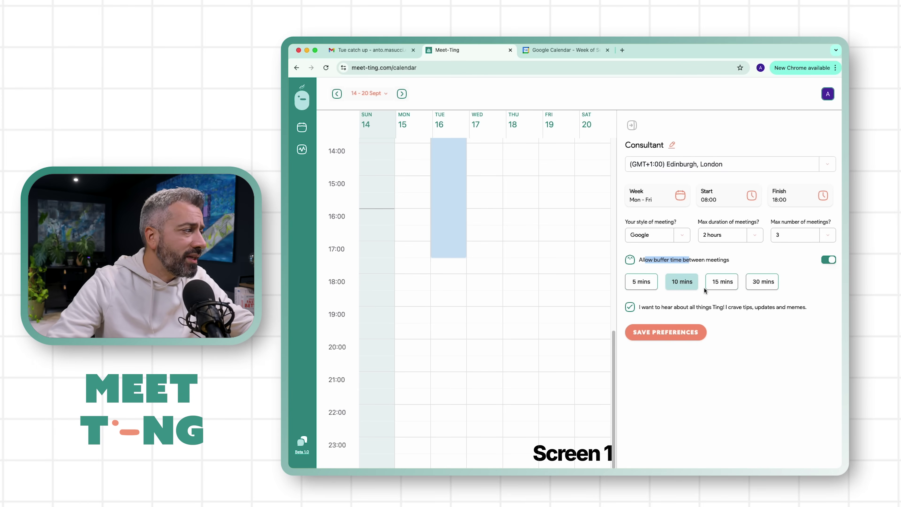
left_click(833, 261)
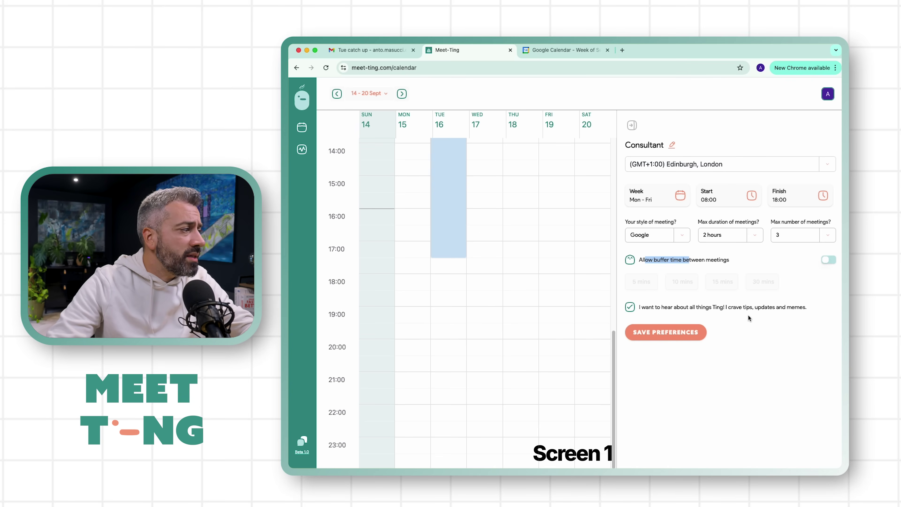
Keep the Ting news and tips opt-in, save the preferences, and view the Stats page
left_click(634, 308)
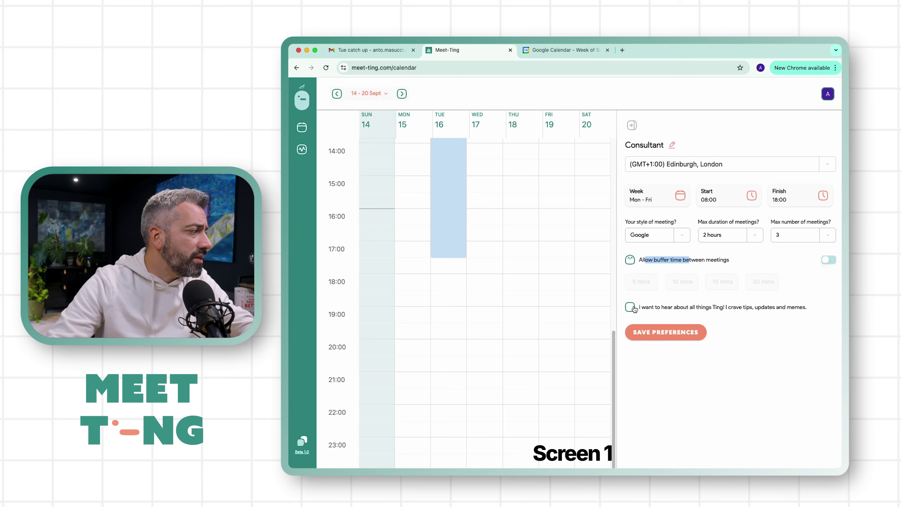
left_click(635, 308)
left_click(674, 333)
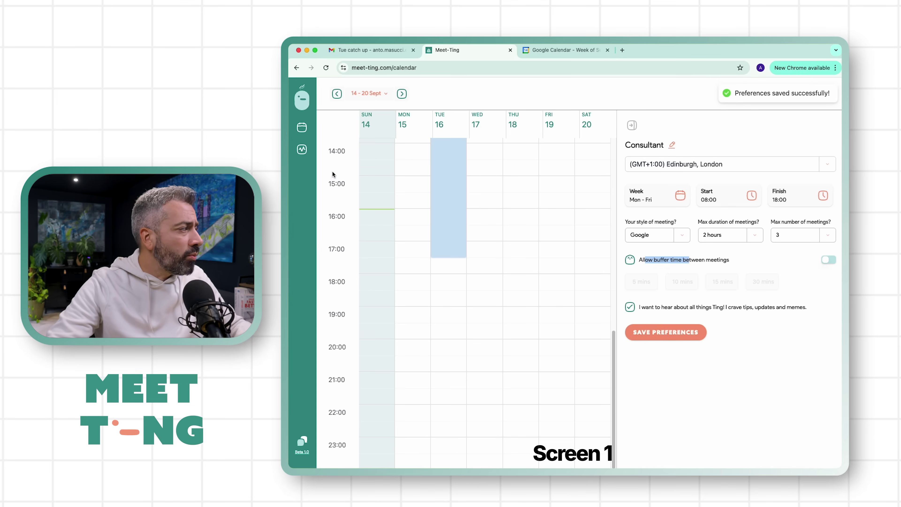
left_click(302, 150)
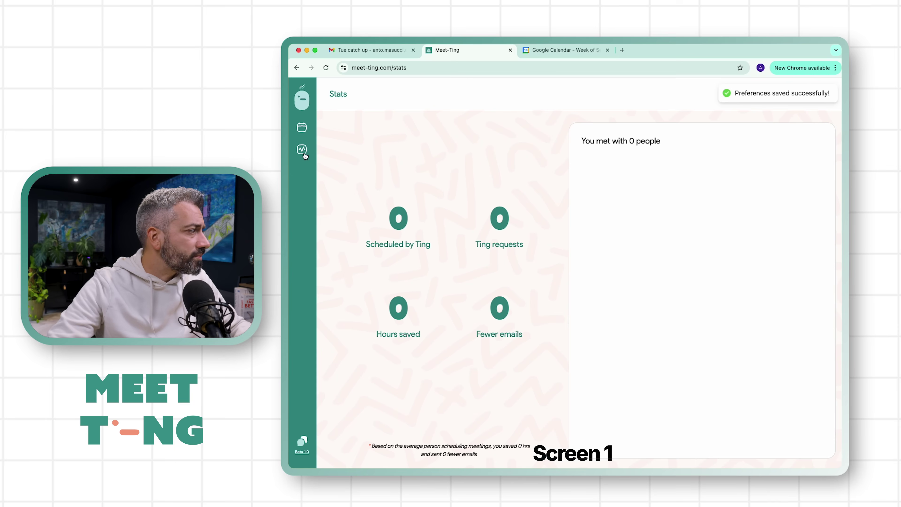
Return from Meet-Ting to the Gmail inbox listing Ting's invitations and cancellations
left_click(298, 130)
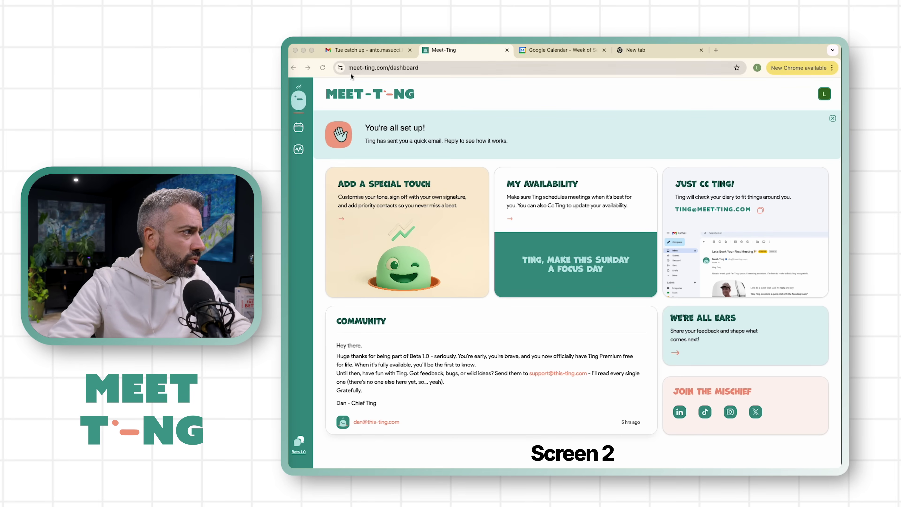
left_click(355, 50)
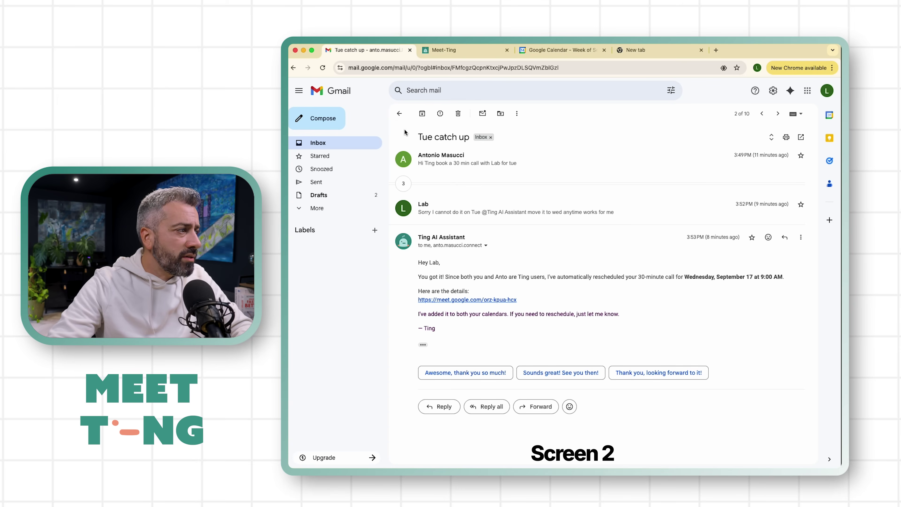
left_click(337, 144)
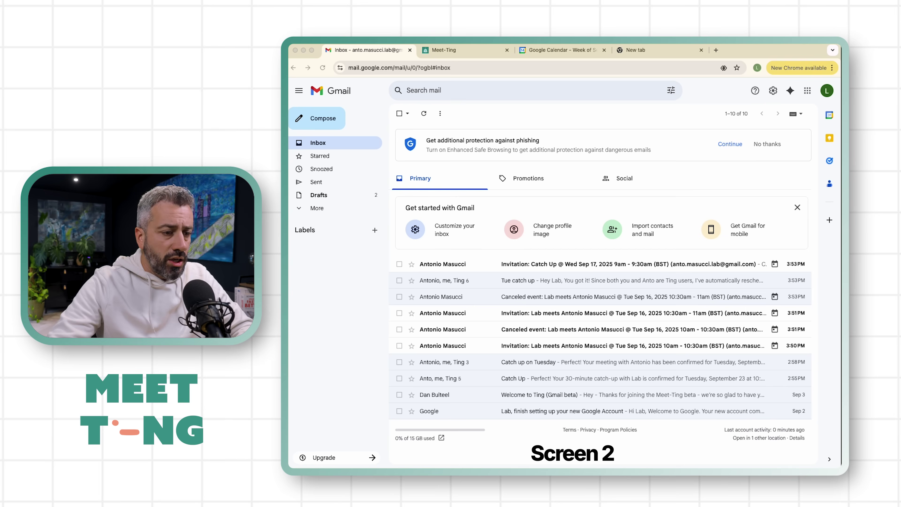
left_click(352, 303)
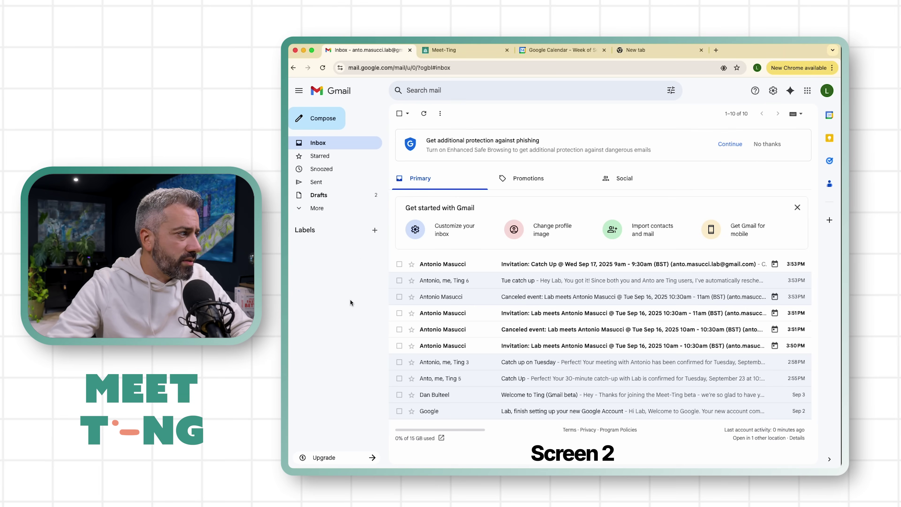
Read the new Catch up email requesting a 30 min catch-up next week
left_click(502, 264)
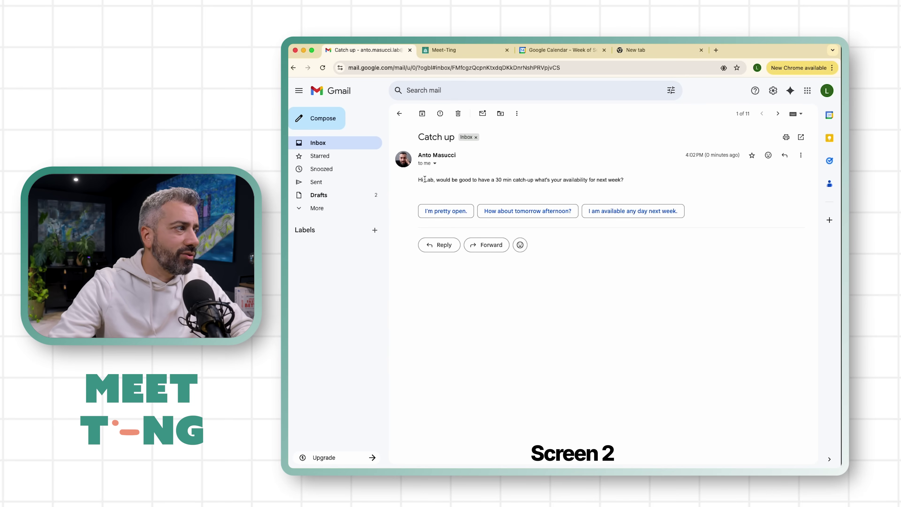
left_click_drag(420, 179, 468, 180)
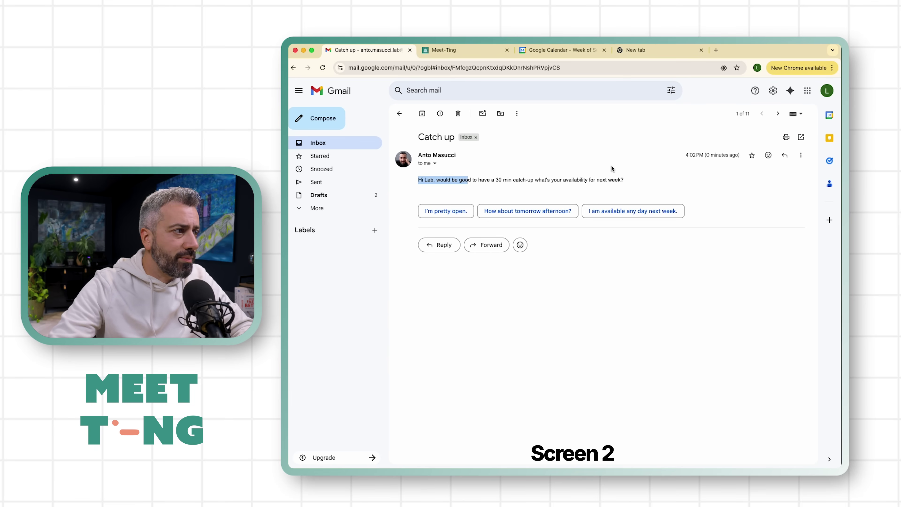
left_click(832, 98)
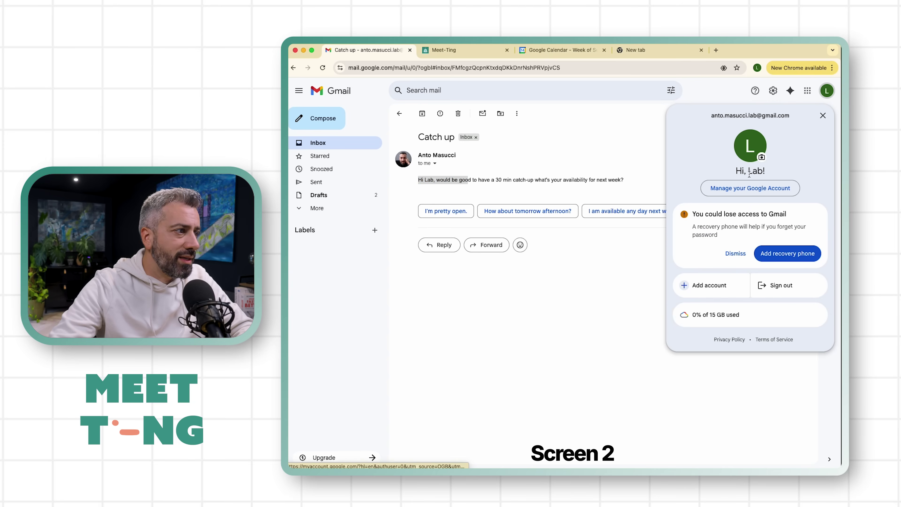
left_click(465, 192)
left_click_drag(453, 180, 537, 178)
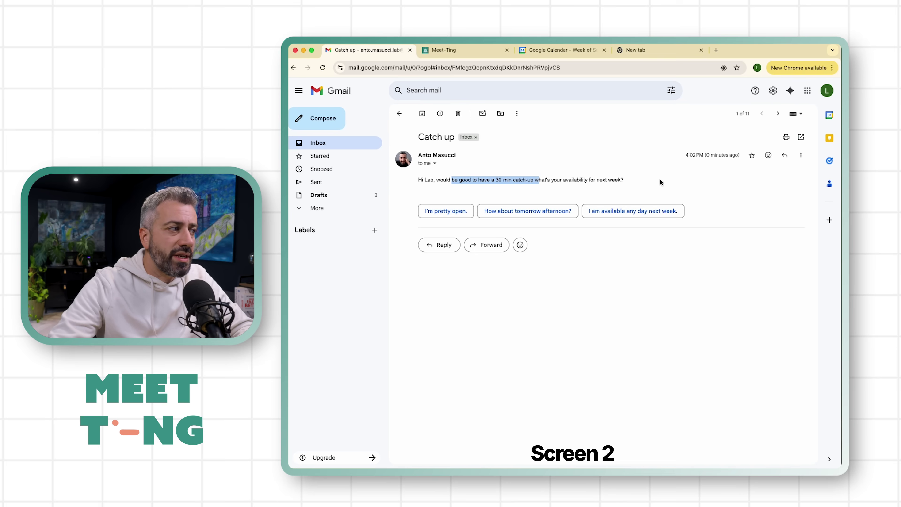
Check next week in Google Calendar, then start a reply to the Catch up email
left_click(549, 50)
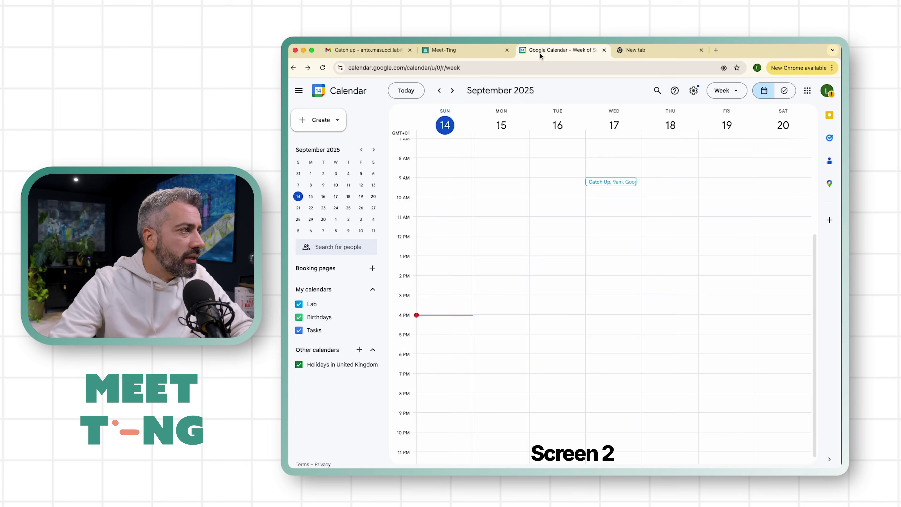
left_click(453, 91)
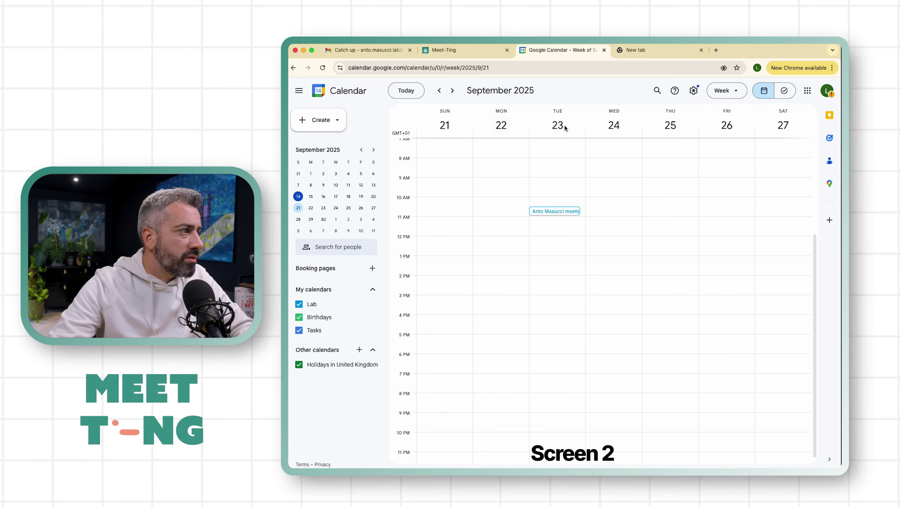
key("super+1")
left_click(440, 241)
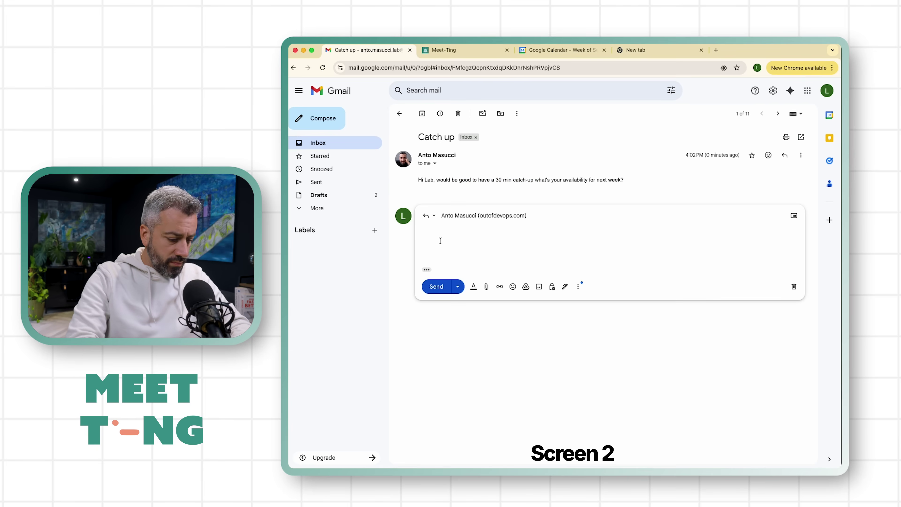
type("Hey Anto,")
key("Return")
key("Return")
type("Sure")
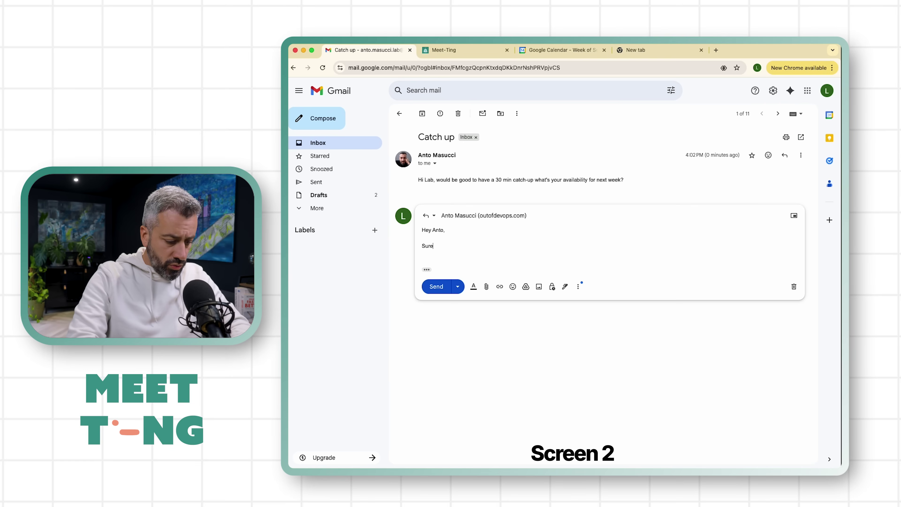
type(" we can do n")
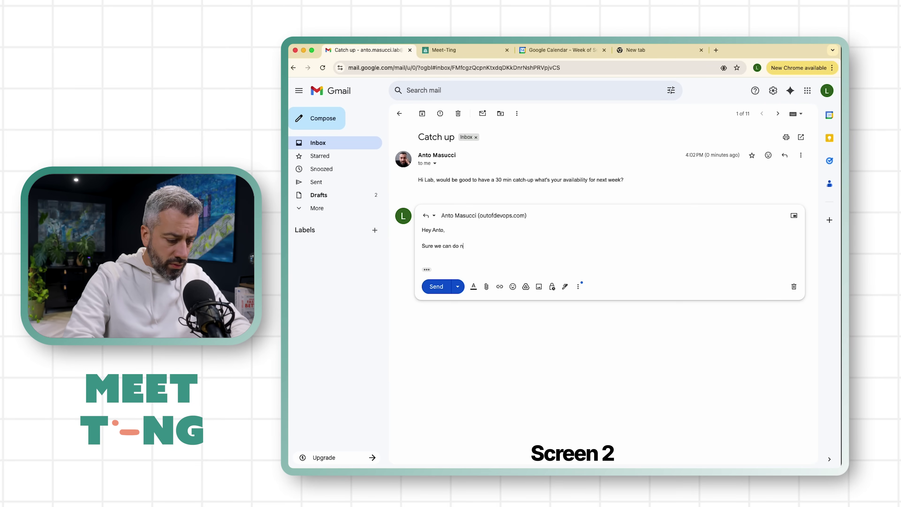
type("ext week. ")
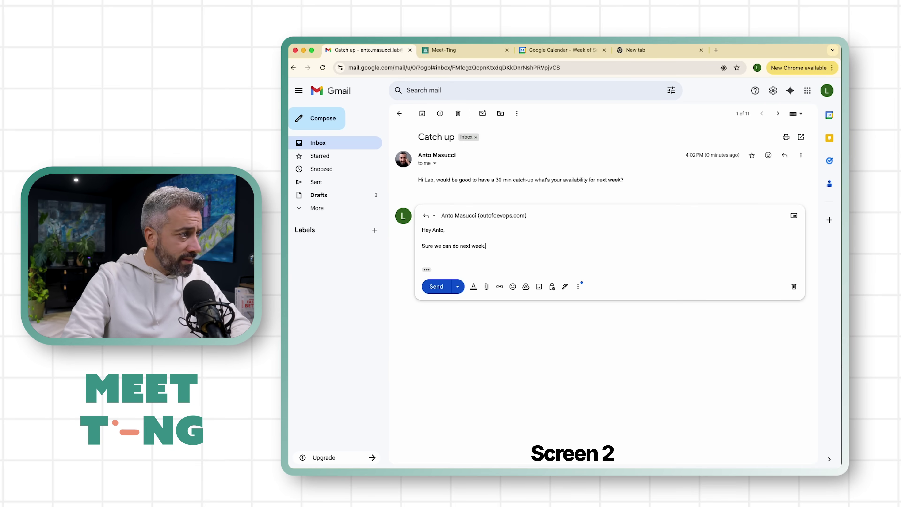
type("@T")
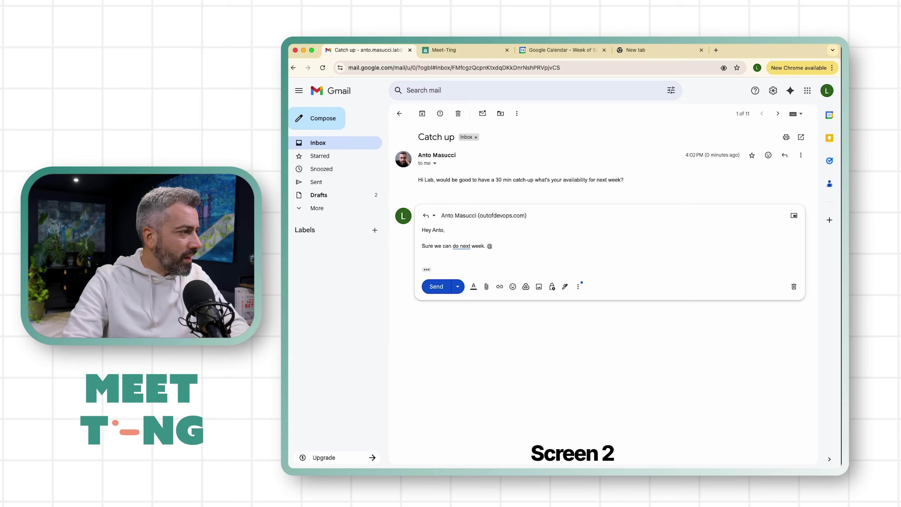
key("Return")
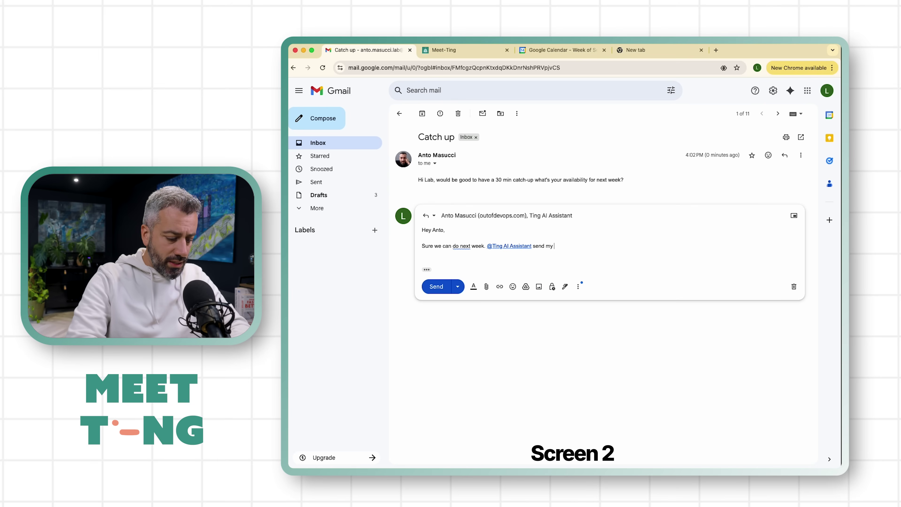
type("send my availability ")
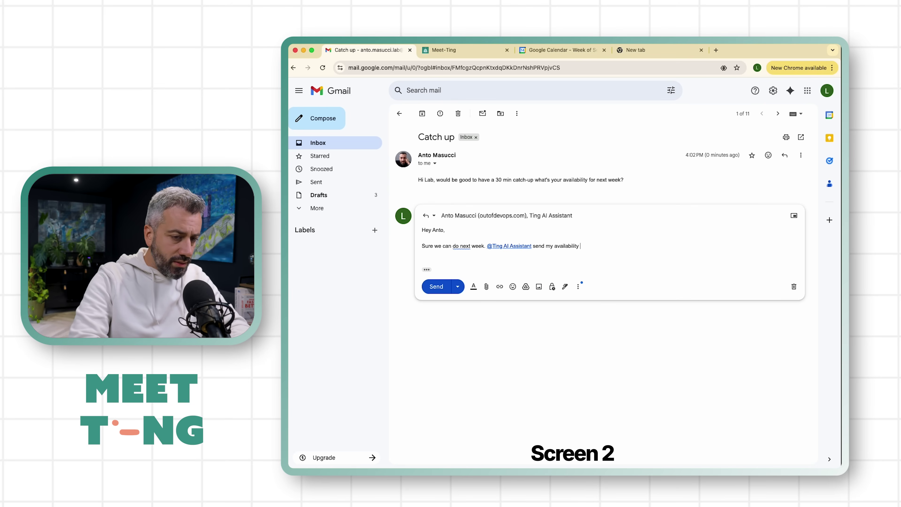
type("for Monday")
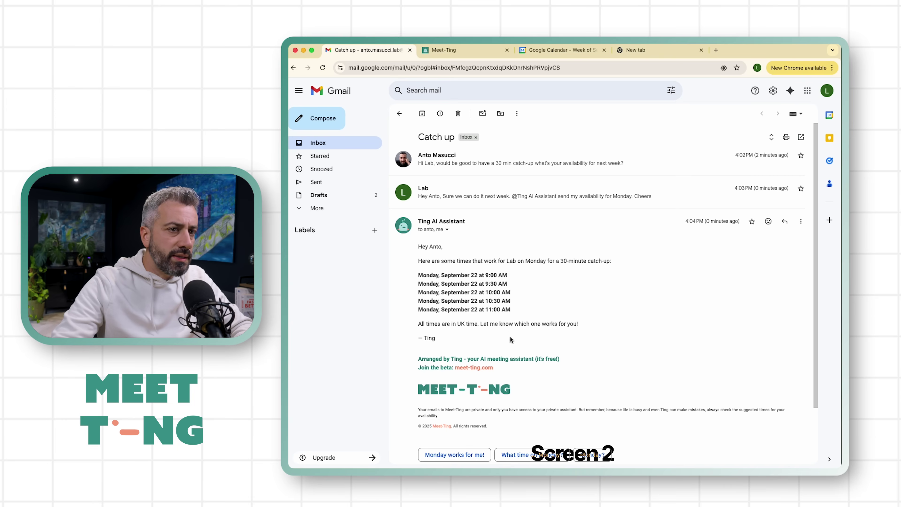
scroll(444, 226, "down", 1)
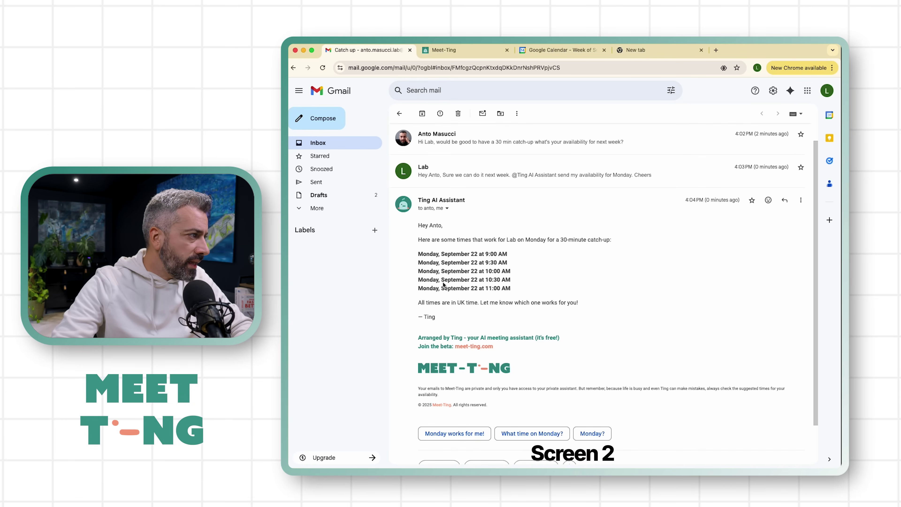
left_click_drag(427, 240, 527, 240)
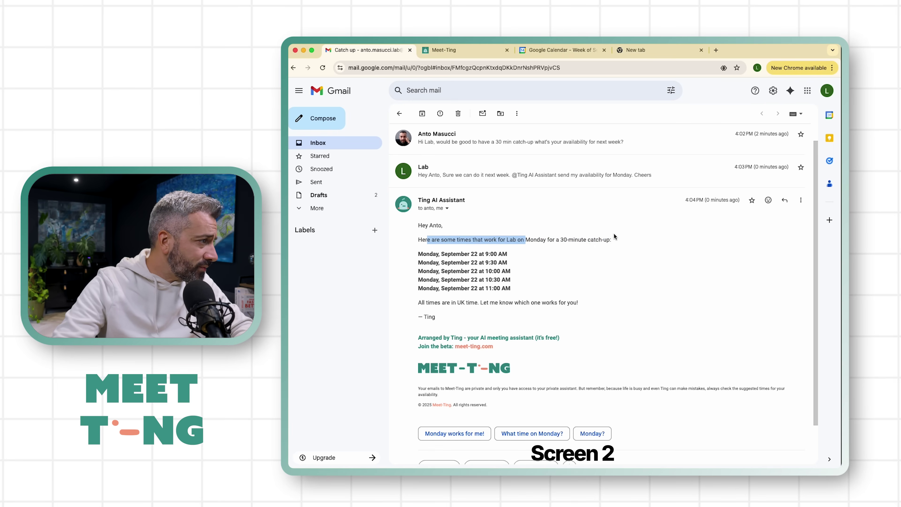
left_click(487, 261)
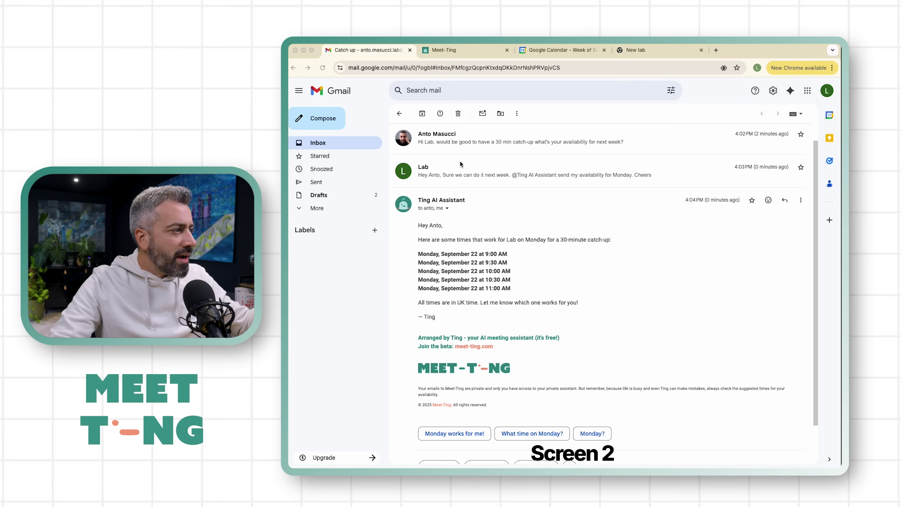
scroll(460, 225, "up", 1)
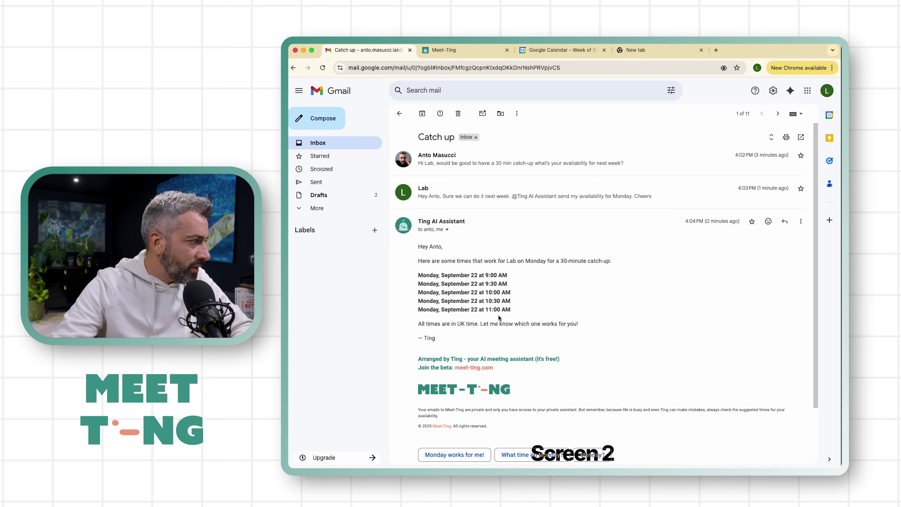
scroll(498, 318, "down", 2)
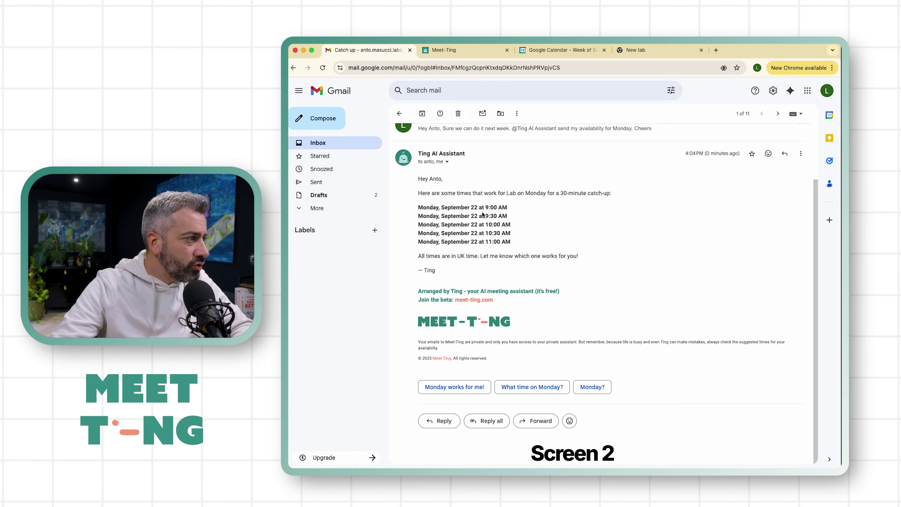
scroll(484, 216, "up", 2)
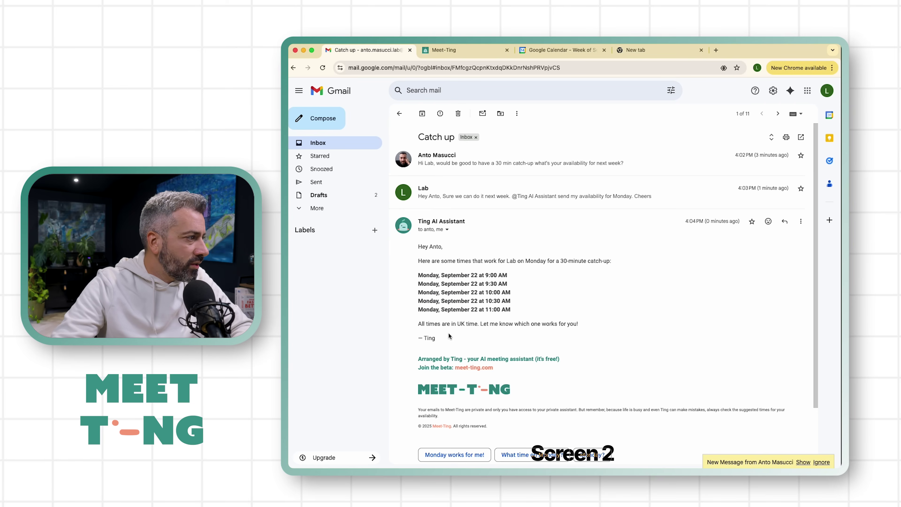
left_click(342, 142)
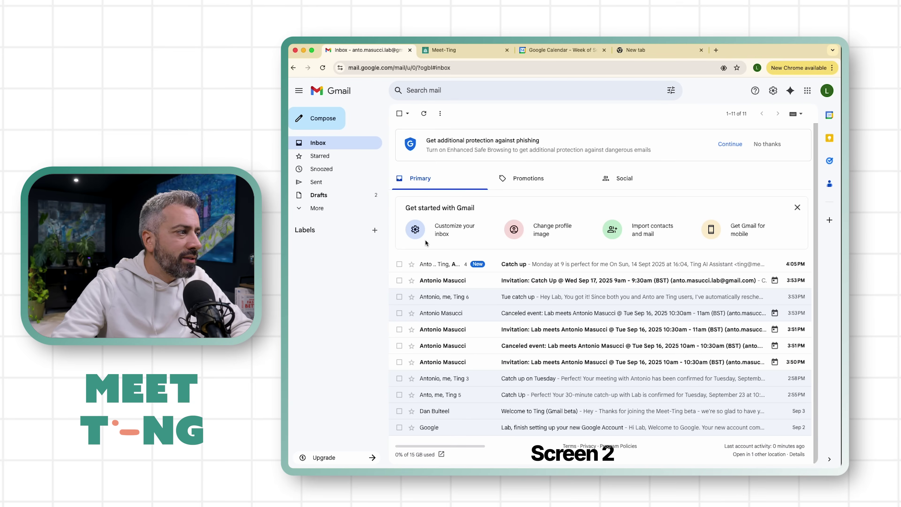
Read Ting's confirmation of the Monday, September 22, 9:00 AM catch-up and its Meet link
left_click(443, 267)
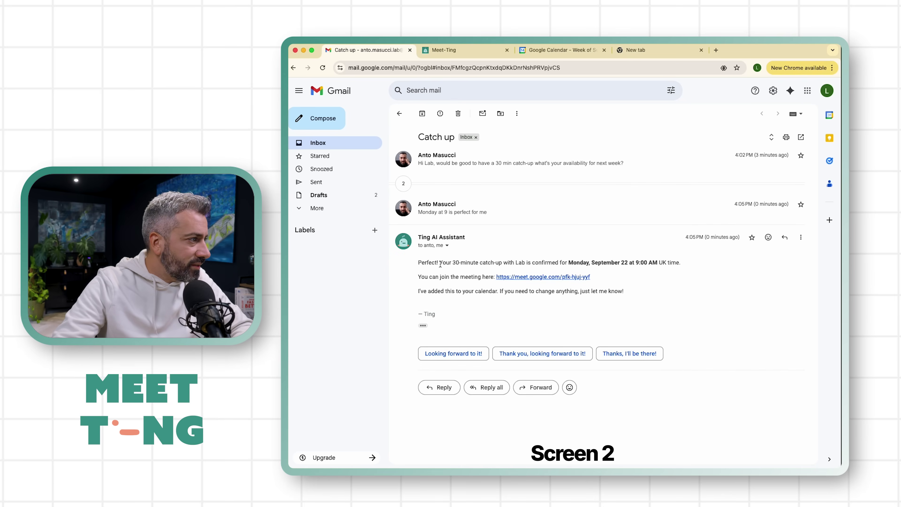
left_click_drag(440, 264, 658, 259)
left_click(677, 275)
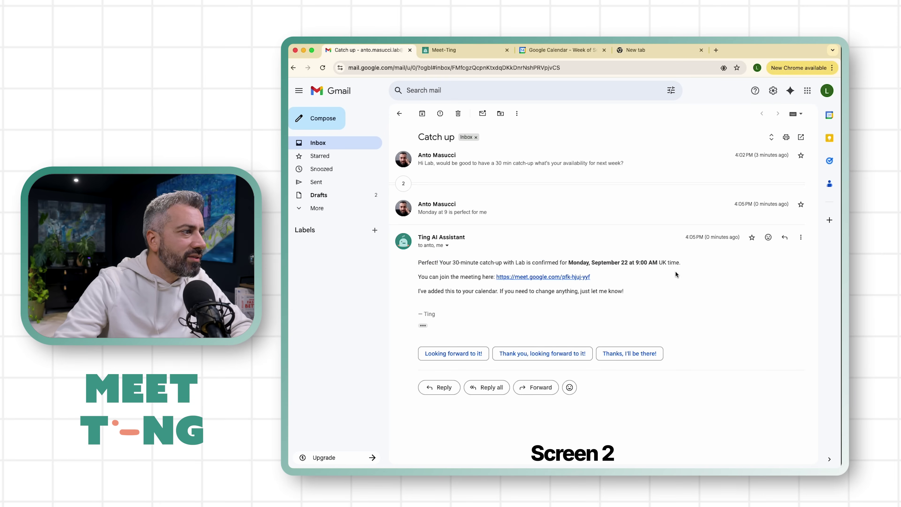
left_click_drag(425, 276, 485, 277)
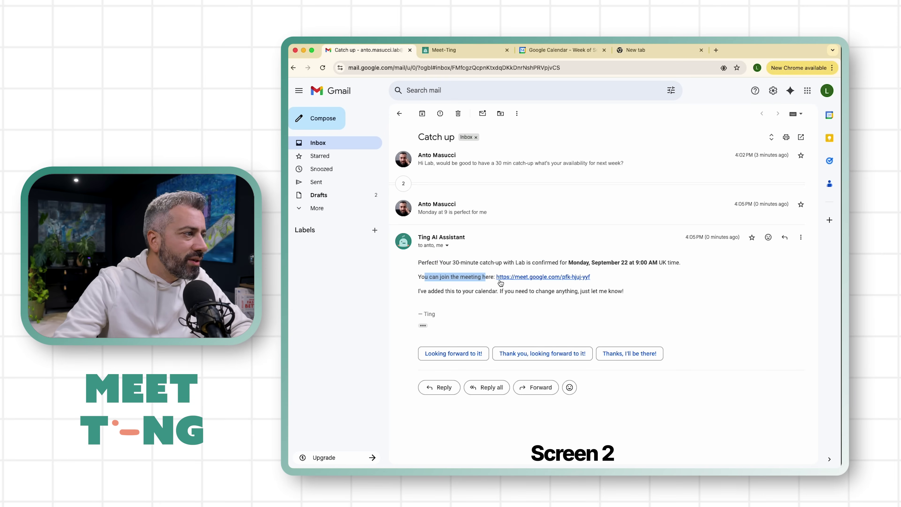
Advance Google Calendar to September 21–27 and inspect Monday's 9:00–9:30 AM Catch-up event
left_click(554, 51)
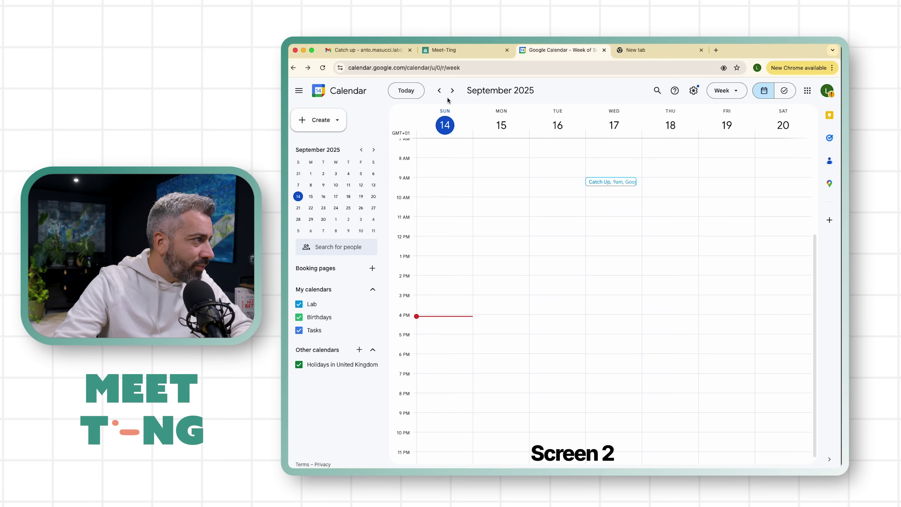
left_click(453, 90)
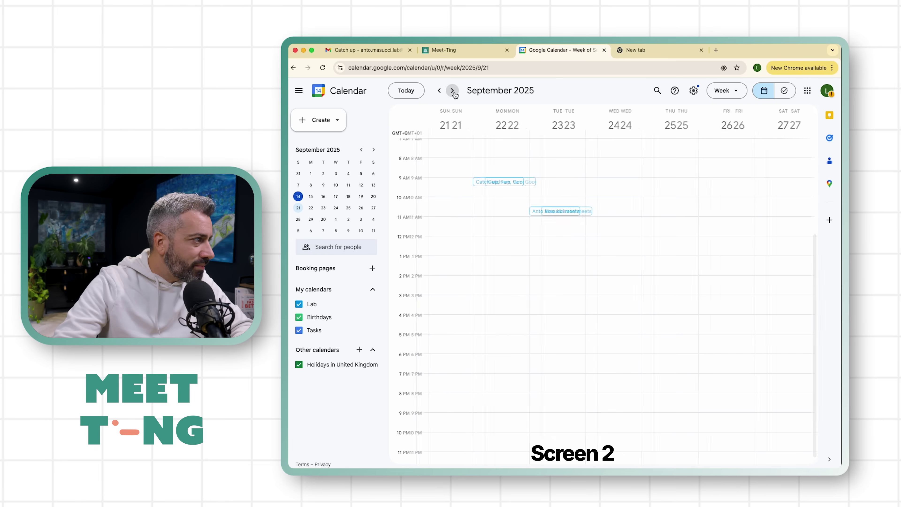
left_click(490, 183)
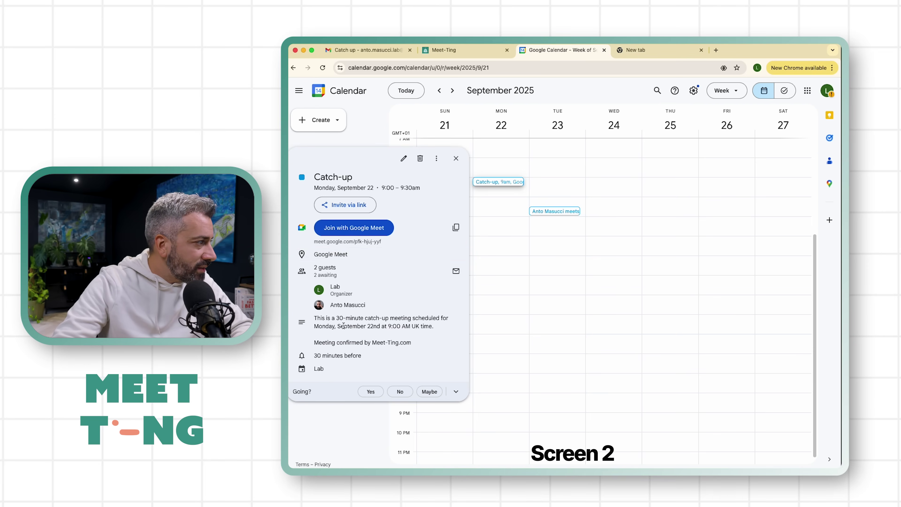
left_click_drag(314, 317, 435, 330)
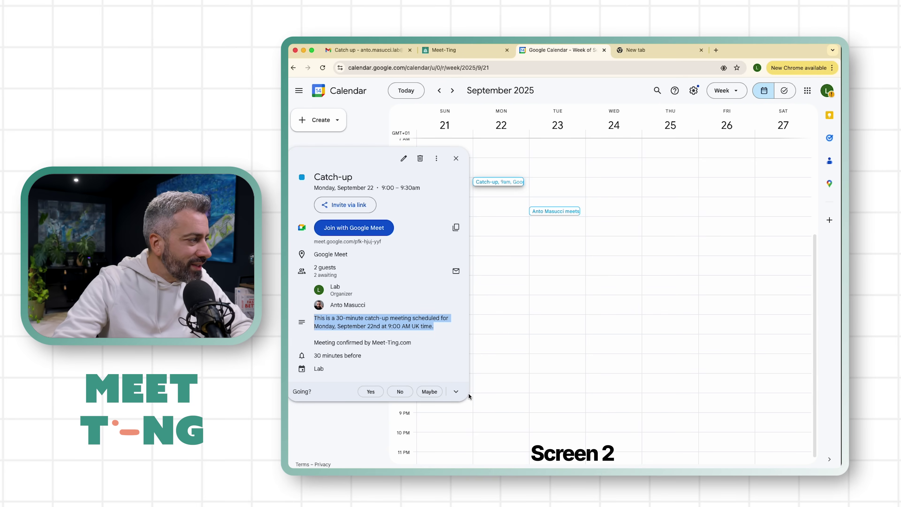
left_click(358, 326)
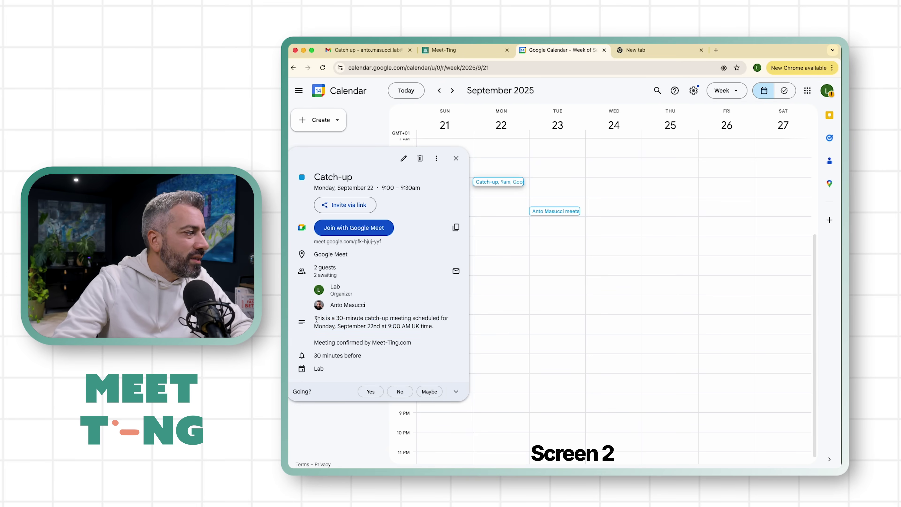
left_click_drag(318, 318, 439, 326)
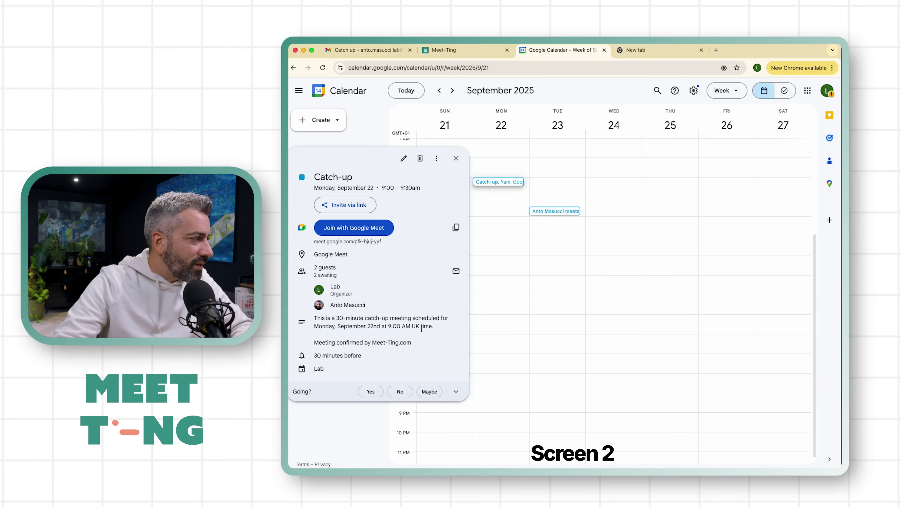
left_click(522, 241)
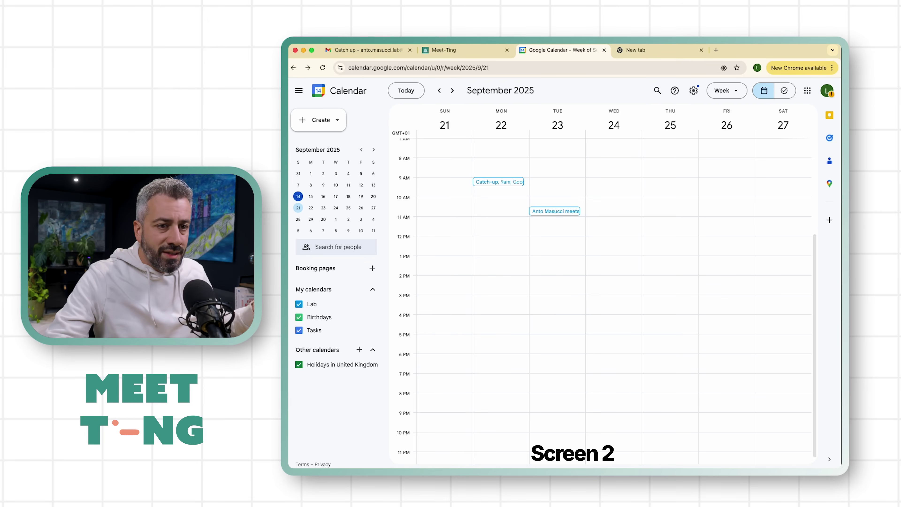
Leave the Catch up thread for the inbox and start a new email
left_click(364, 50)
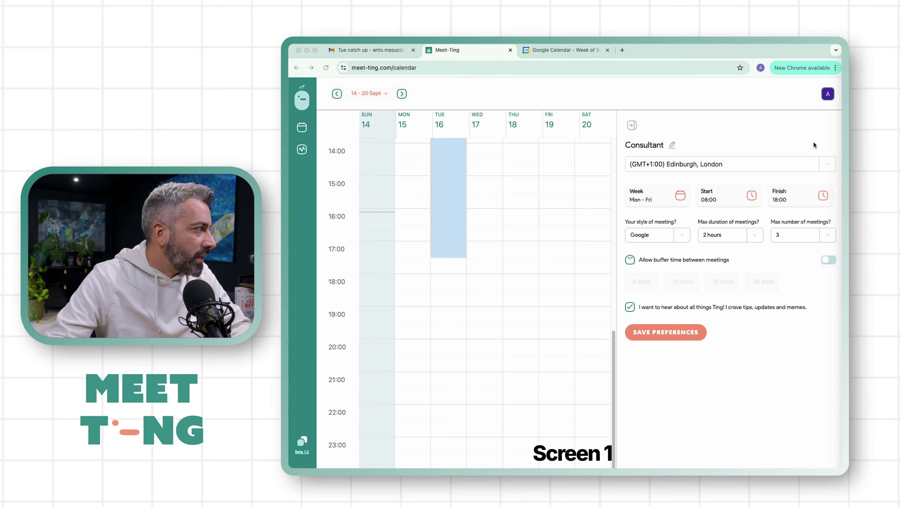
left_click(747, 72)
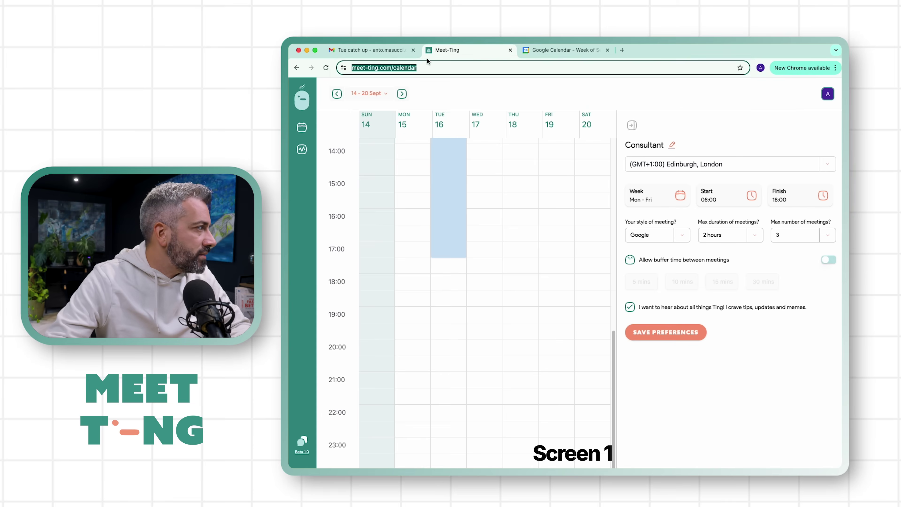
left_click(367, 49)
left_click(321, 142)
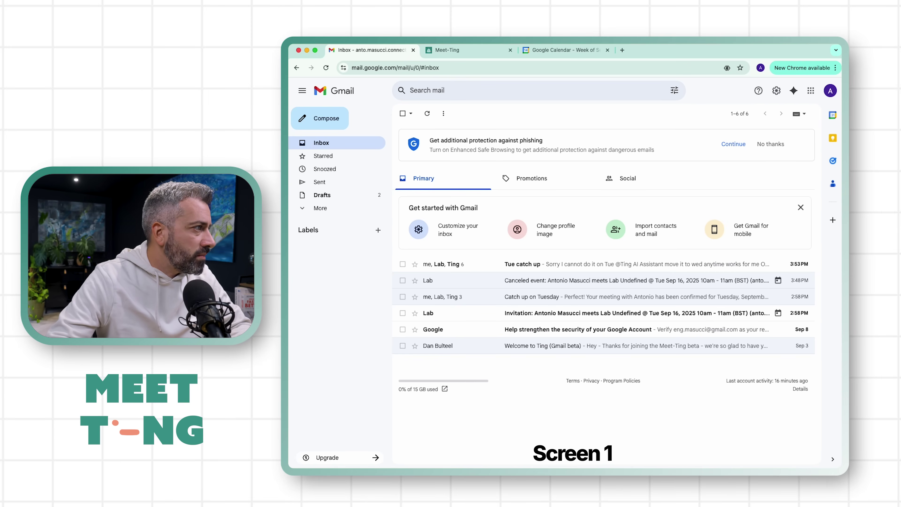
left_click(340, 123)
type("la")
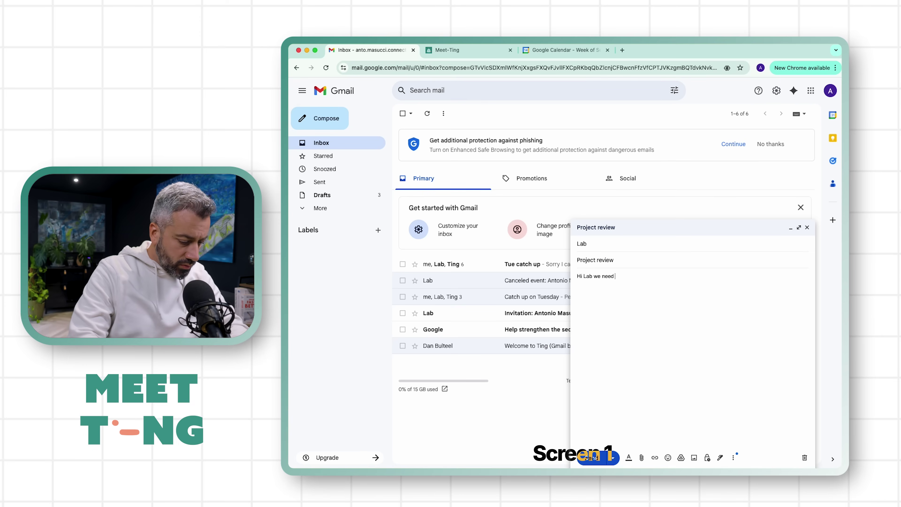
type("to wo")
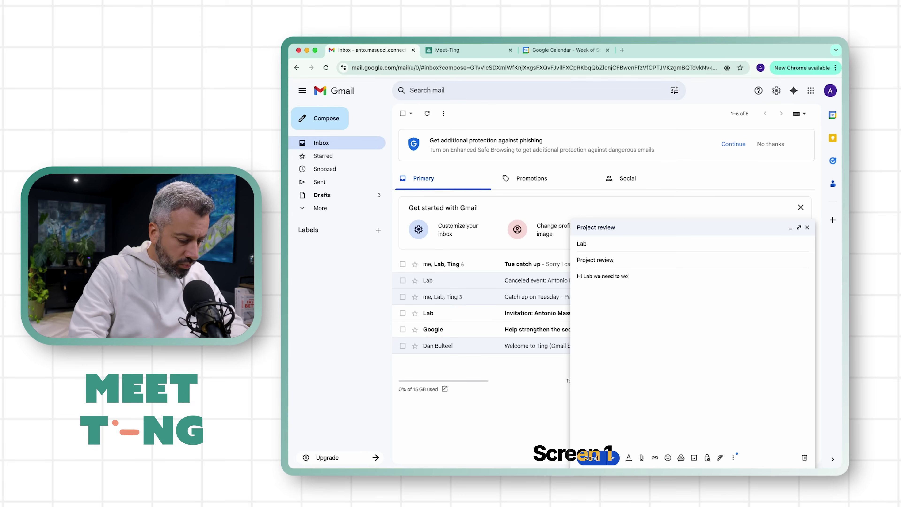
type("rk on the proje")
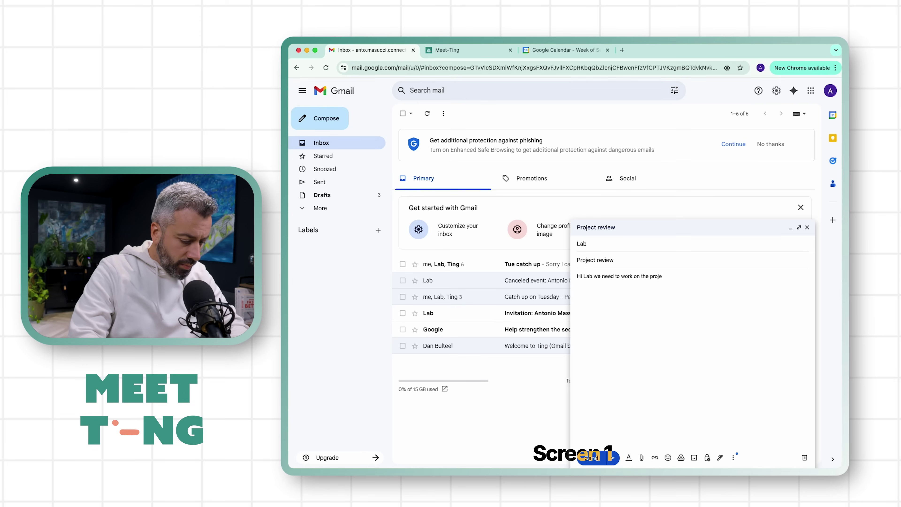
type("ct review I need 1 hour of your time.")
key("Return")
type("@tin")
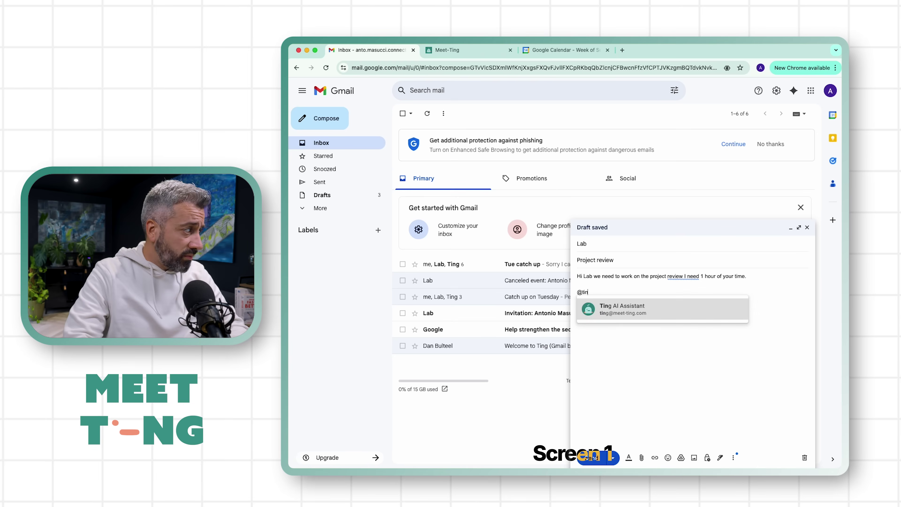
key("Return")
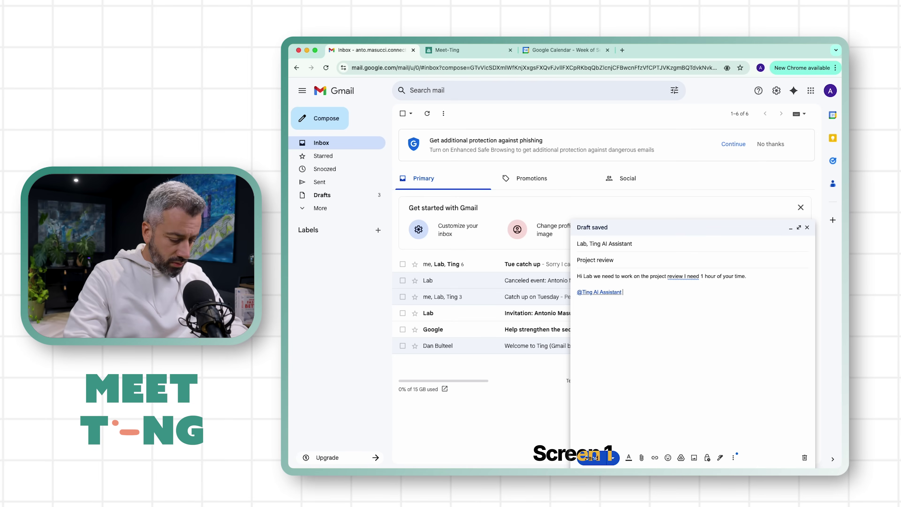
type("can you ")
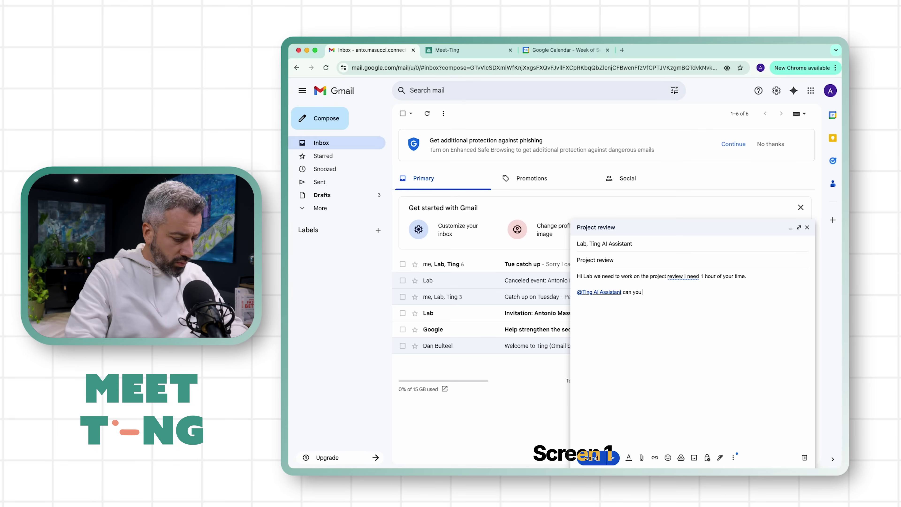
type("book a meeting")
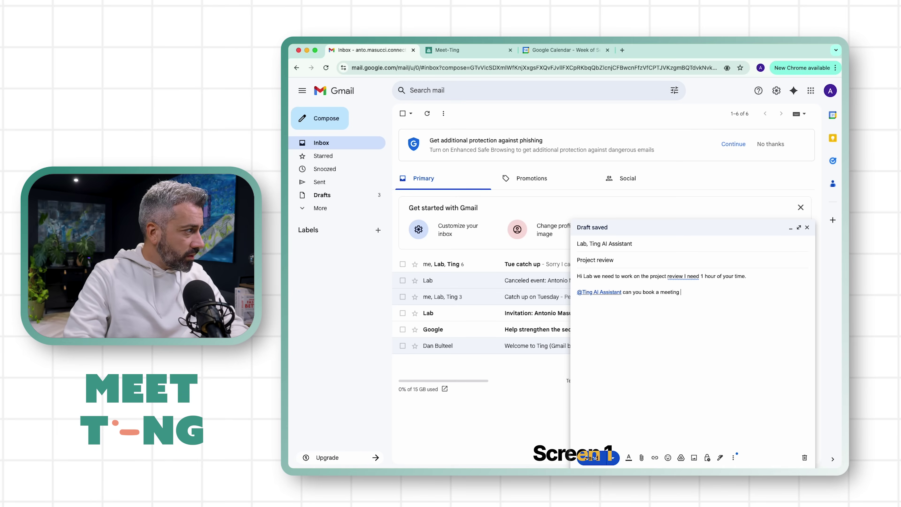
type(" for us.")
key("Return")
key("Return")
type("Best,")
key("Return")
type("Antonio")
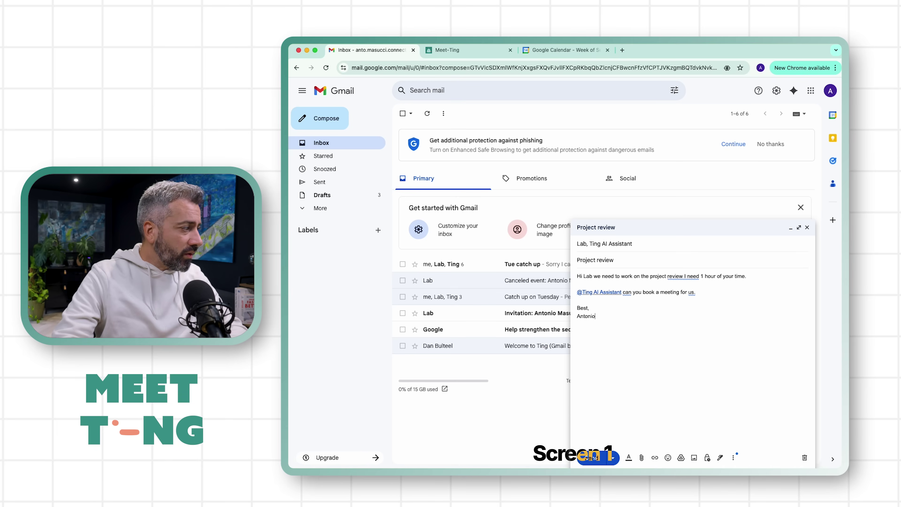
Send the Project review email and read Ting's rescheduling message in the Tue catch up thread
left_click(590, 458)
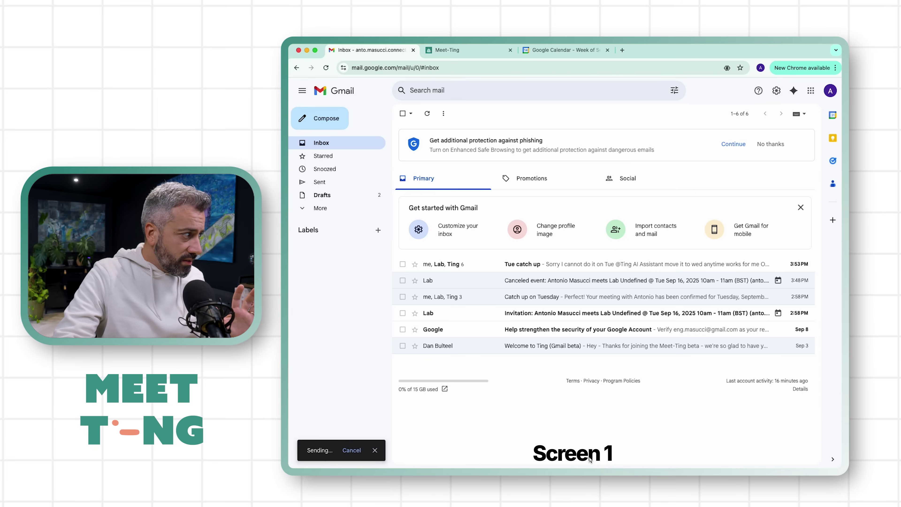
left_click(444, 263)
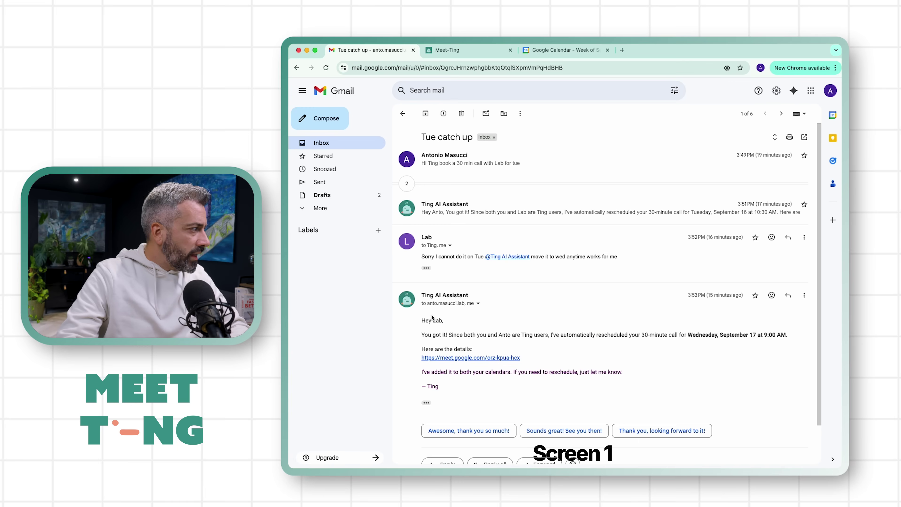
left_click_drag(436, 334, 529, 334)
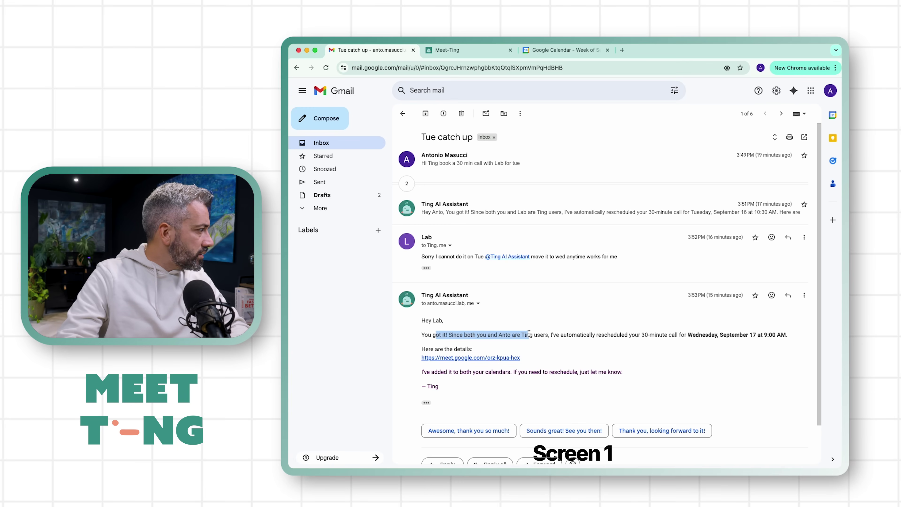
left_click_drag(426, 320, 712, 337)
left_click(724, 337)
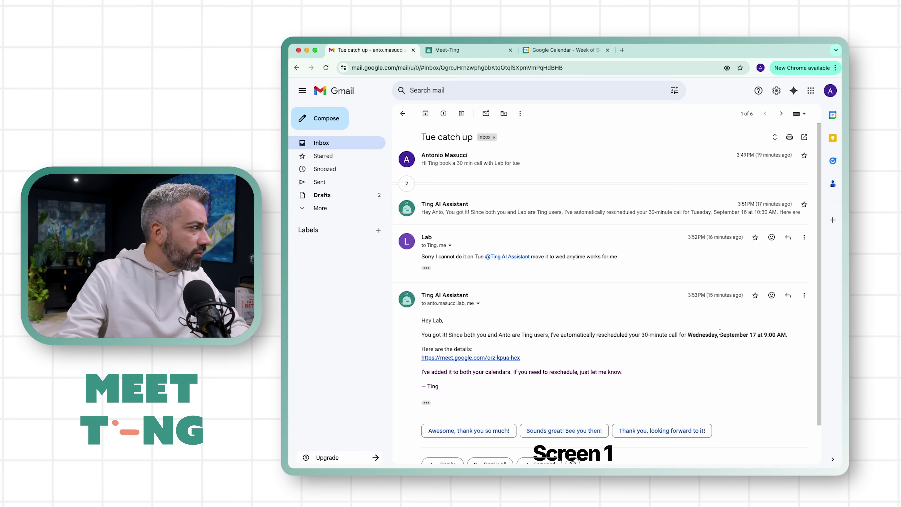
scroll(720, 331, "down", 2)
Check Ting's Project review confirmation for Tuesday, September 16 at 11:00 AM against the calendar
left_click(321, 144)
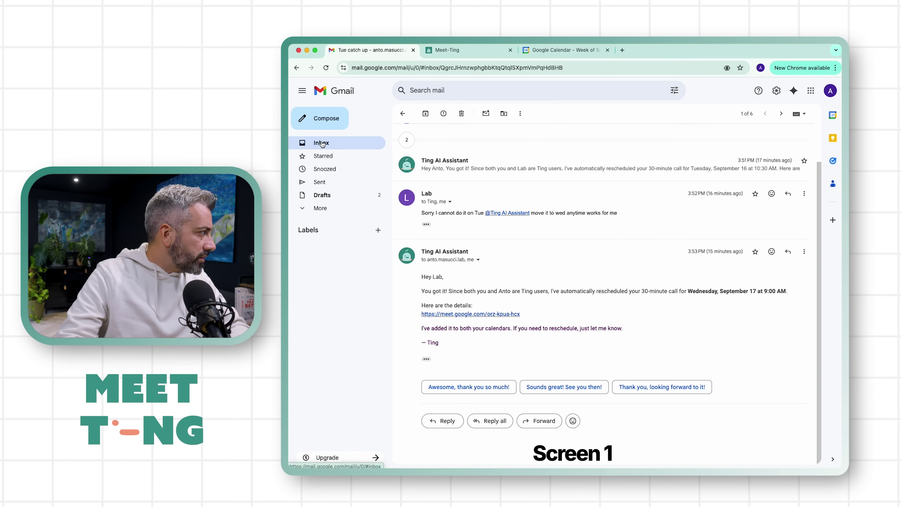
left_click(601, 265)
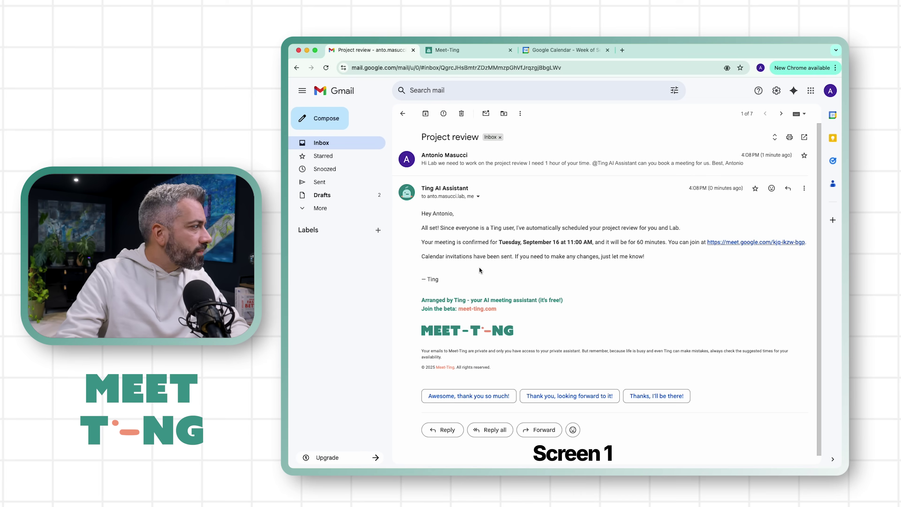
left_click_drag(421, 213, 532, 255)
left_click(443, 244)
left_click_drag(443, 245, 607, 243)
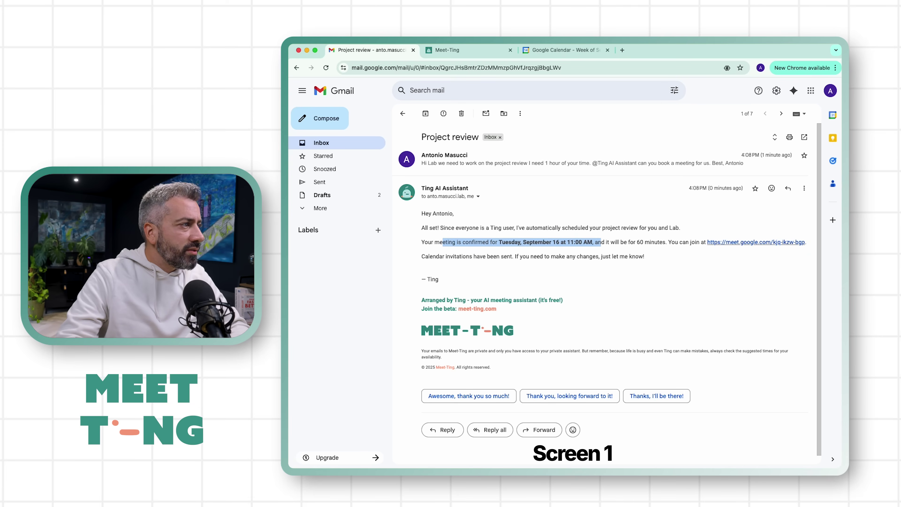
left_click(566, 50)
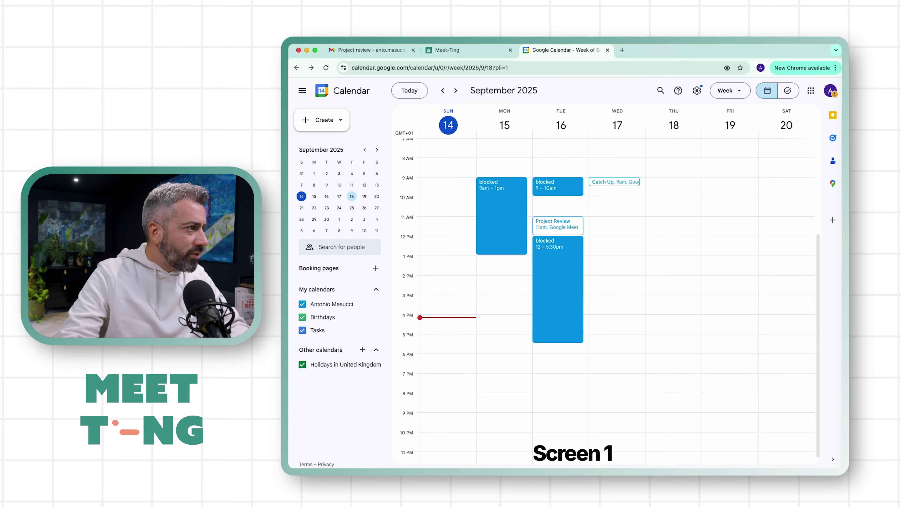
Inspect the one-hour Tuesday 11:00–12:00 Project Review event, then go back to its email thread
key("super+Tab")
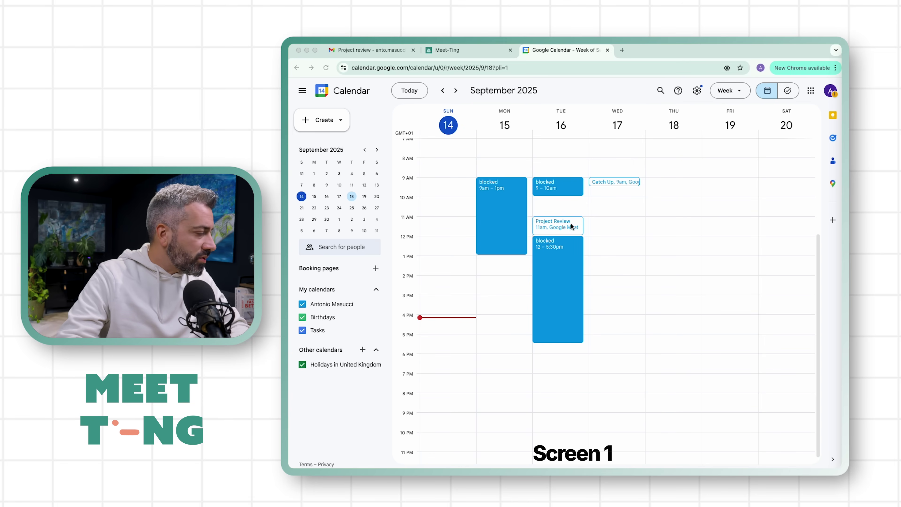
key("super+Tab")
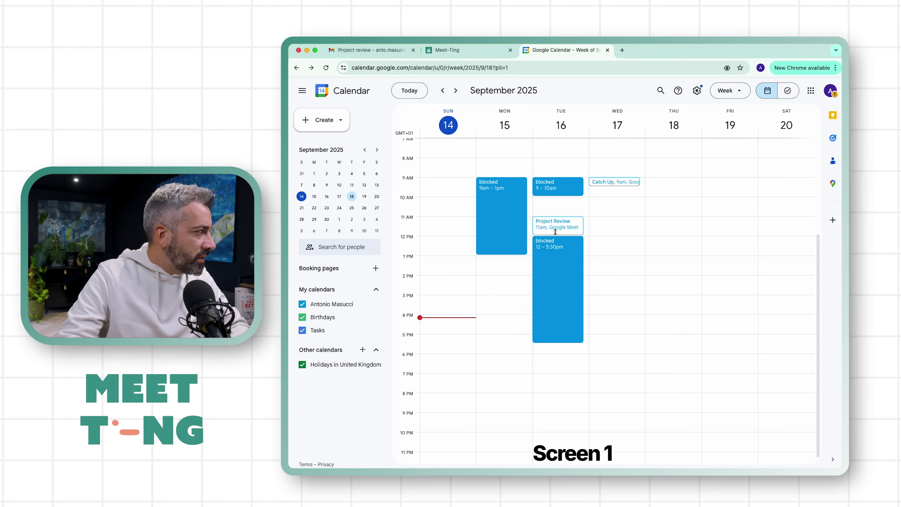
left_click(555, 231)
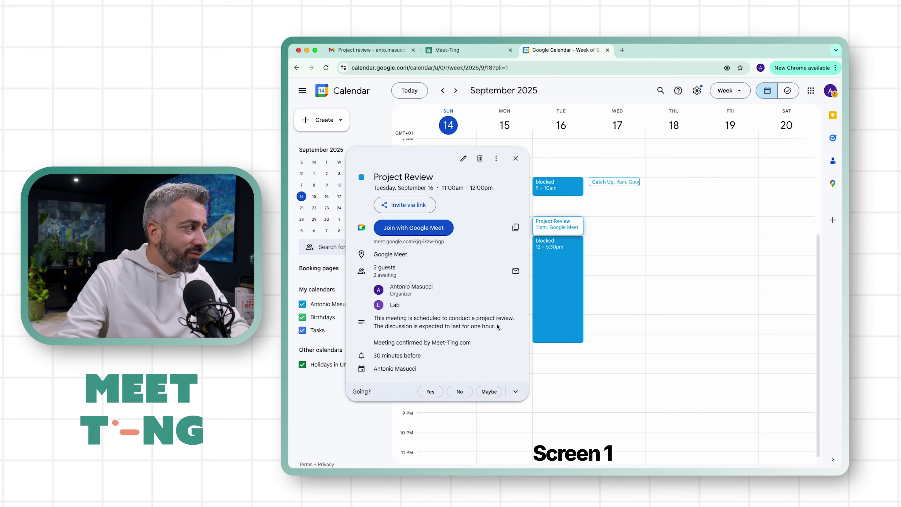
left_click_drag(422, 326, 490, 327)
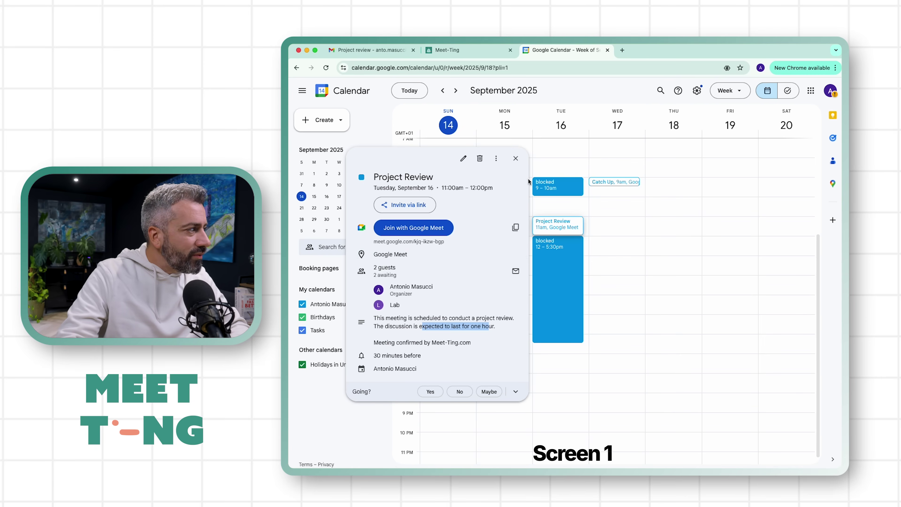
left_click(516, 158)
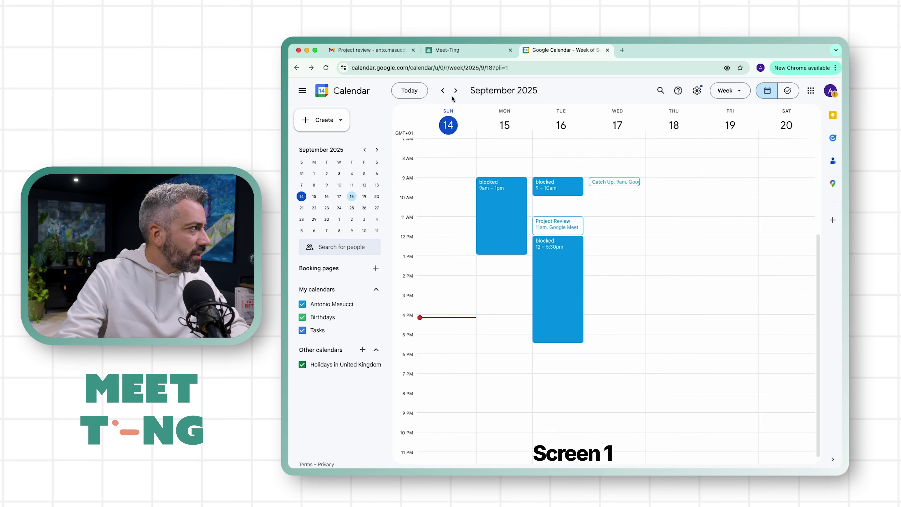
left_click(377, 52)
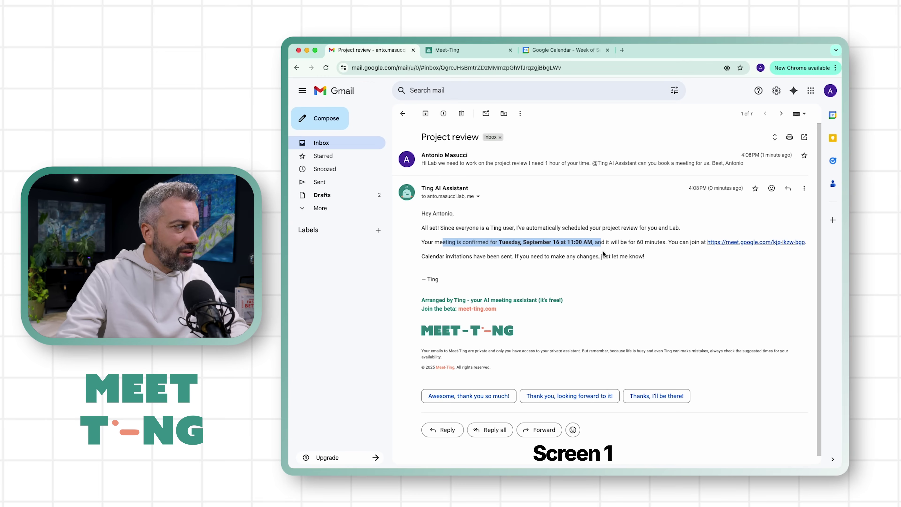
Reply all on the second account's Project review thread asking for Wednesday; highlight Ting's September 17, 11:00 AM reschedule
left_click(460, 165)
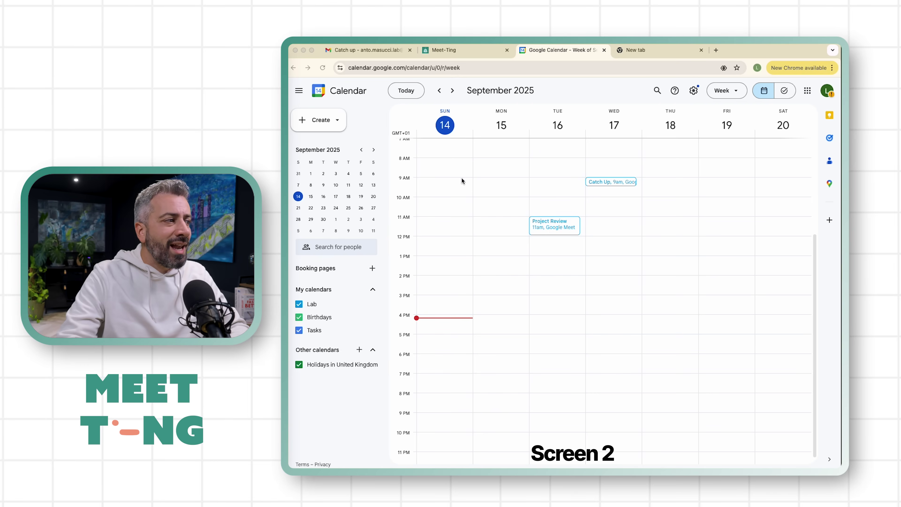
left_click(374, 53)
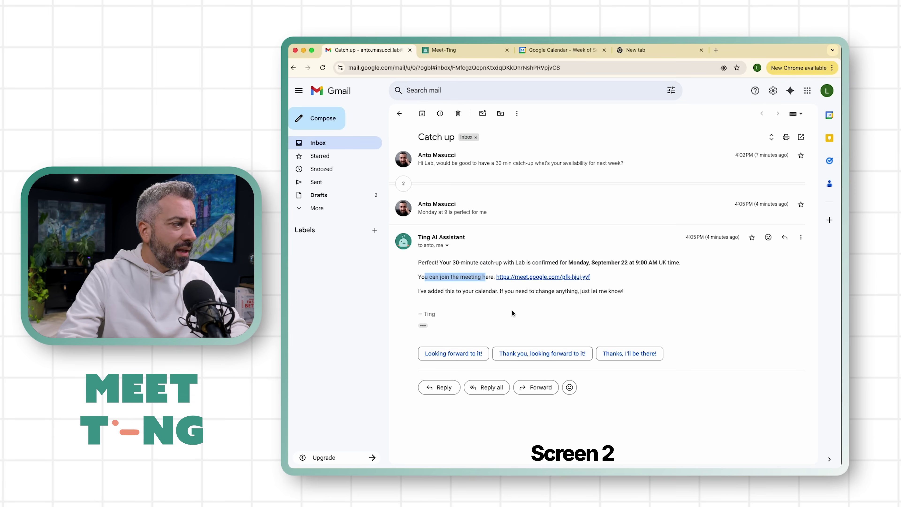
left_click(487, 387)
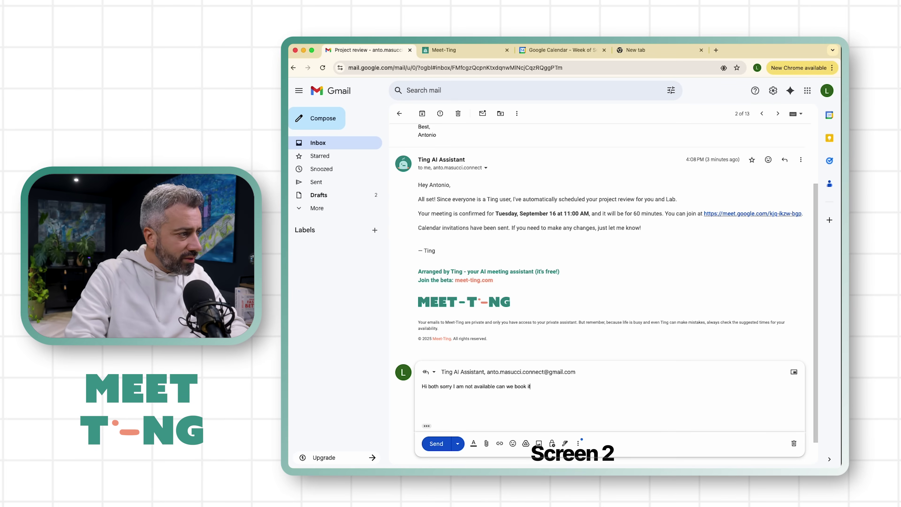
type("for Wed")
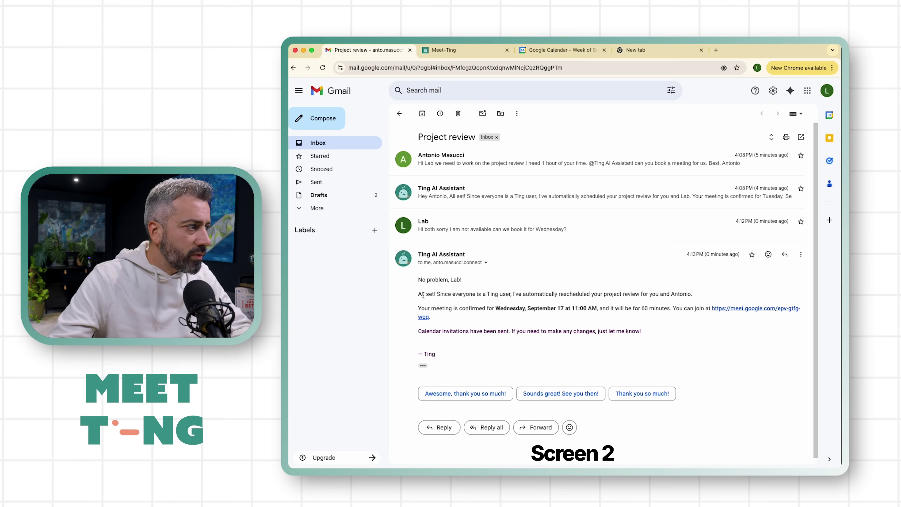
left_click_drag(423, 295, 624, 299)
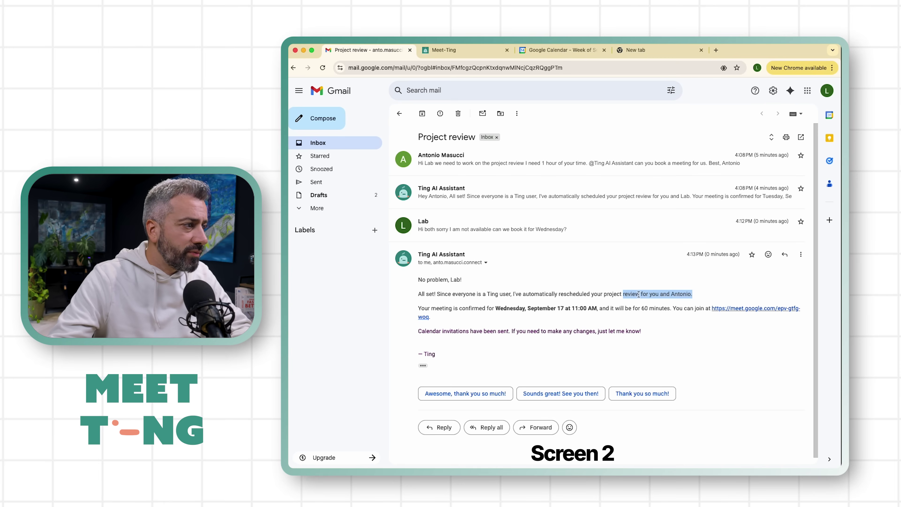
left_click(533, 315)
left_click_drag(451, 315, 485, 307)
left_click(518, 311)
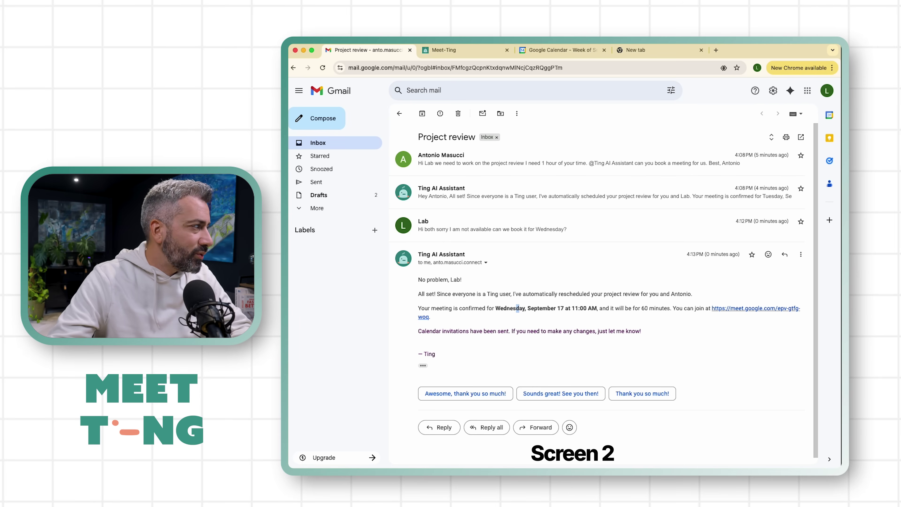
left_click(645, 308)
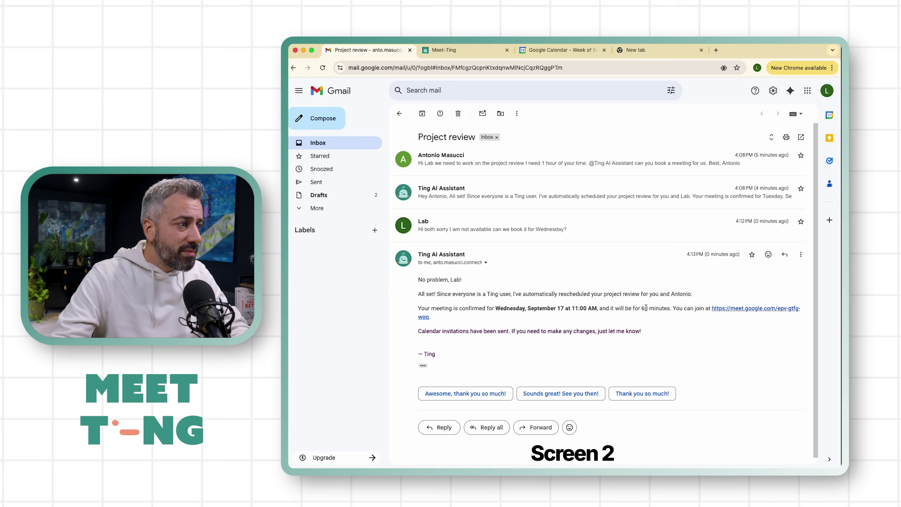
left_click_drag(661, 308, 625, 309)
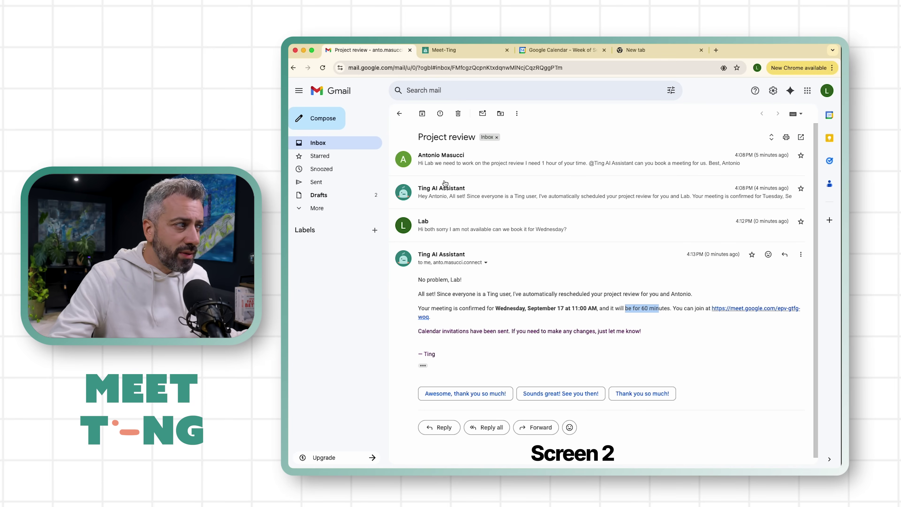
left_click(434, 165)
left_click(460, 166)
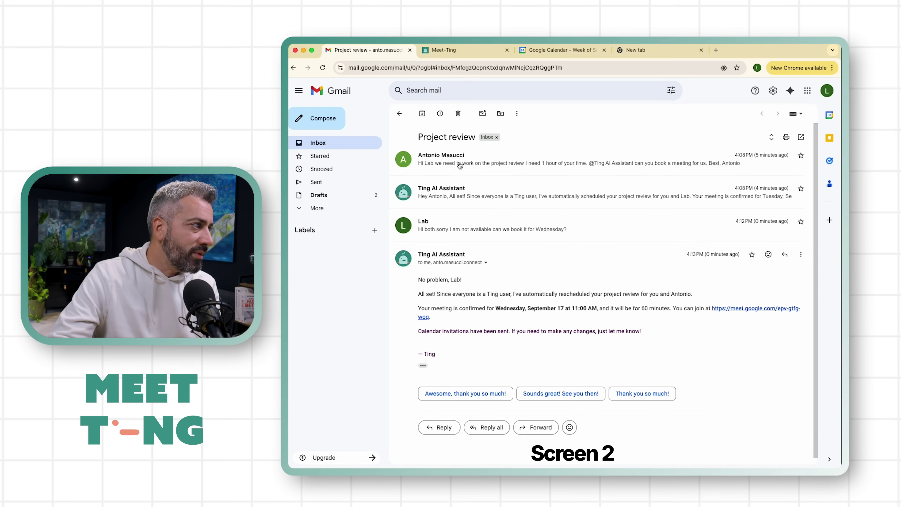
left_click(445, 228)
left_click(512, 231)
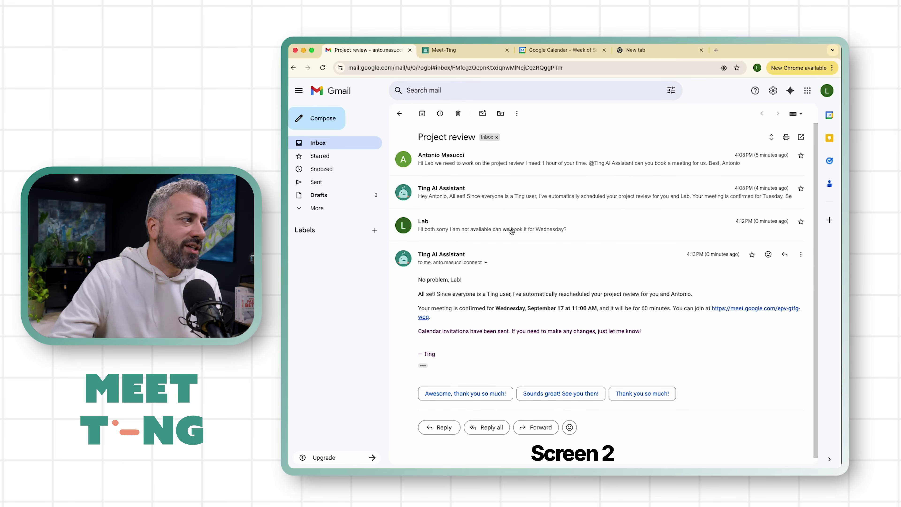